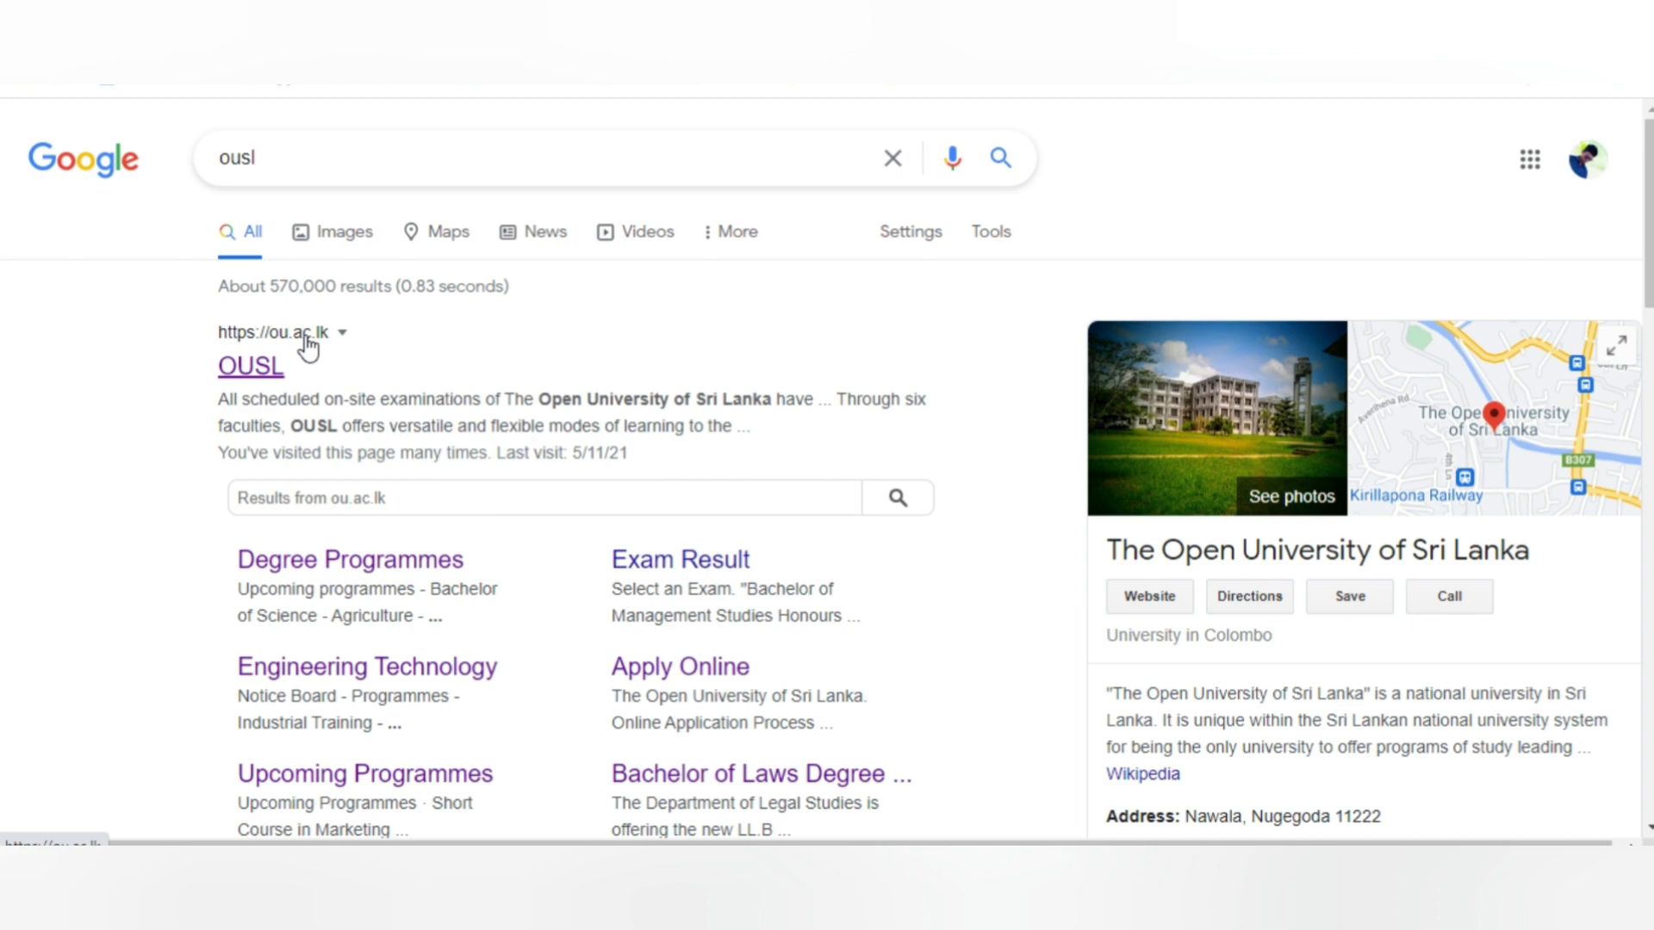
# - Open the OUSL website from the search results and go to its online application form
pyautogui.click(306, 354)
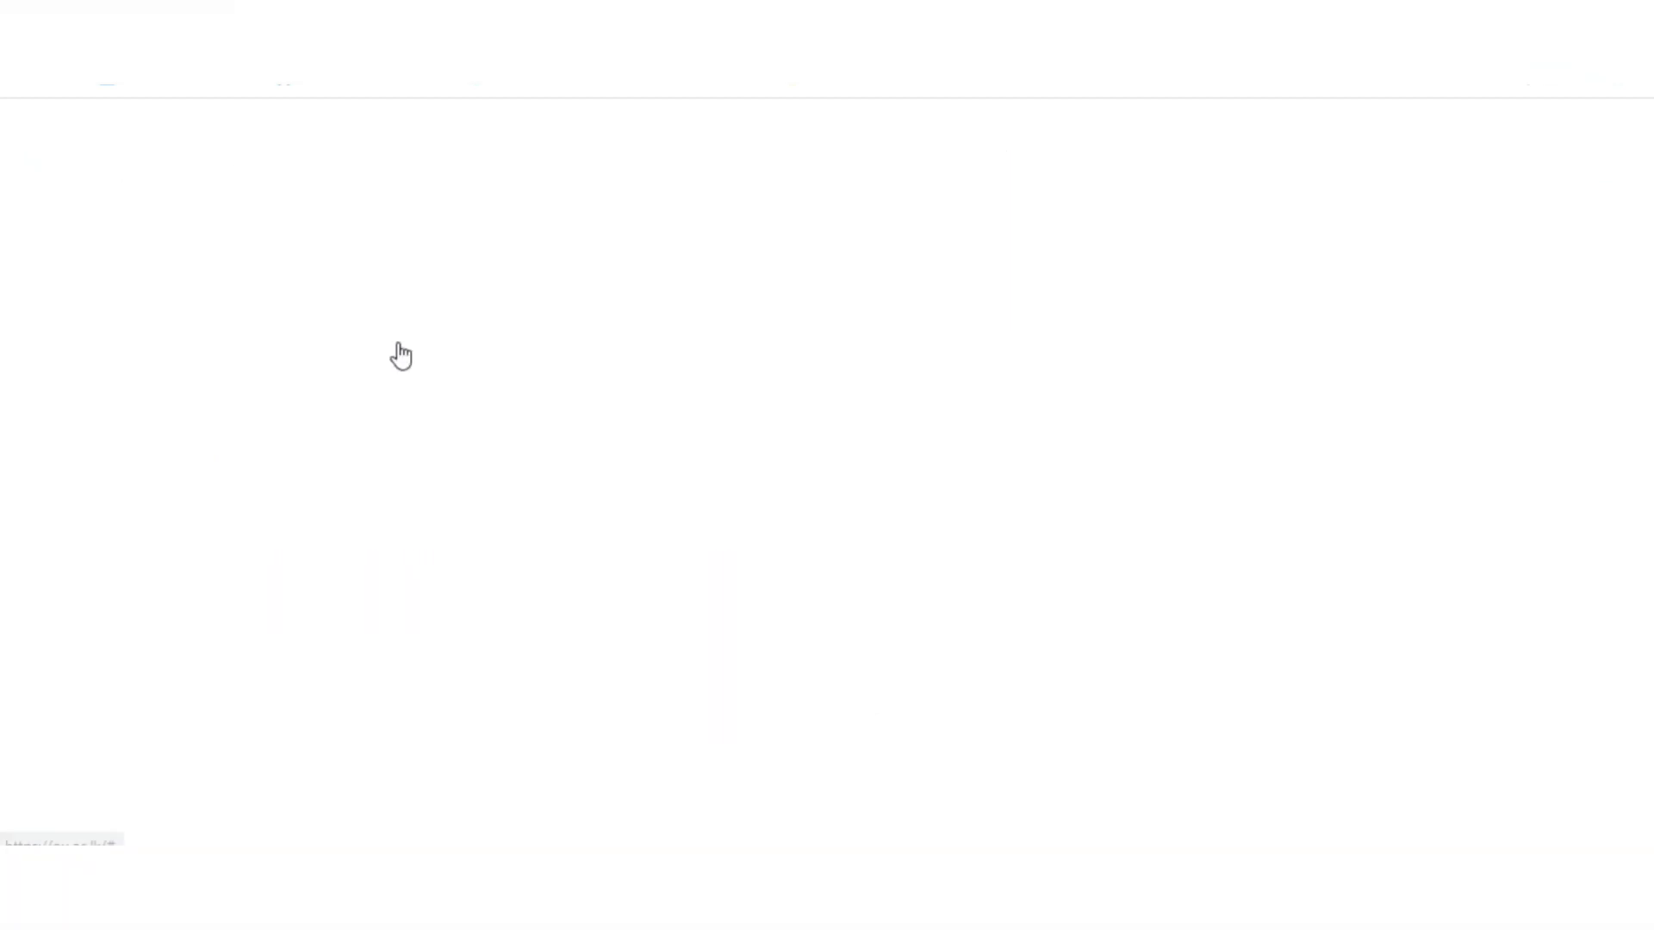
pyautogui.moveTo(401, 353)
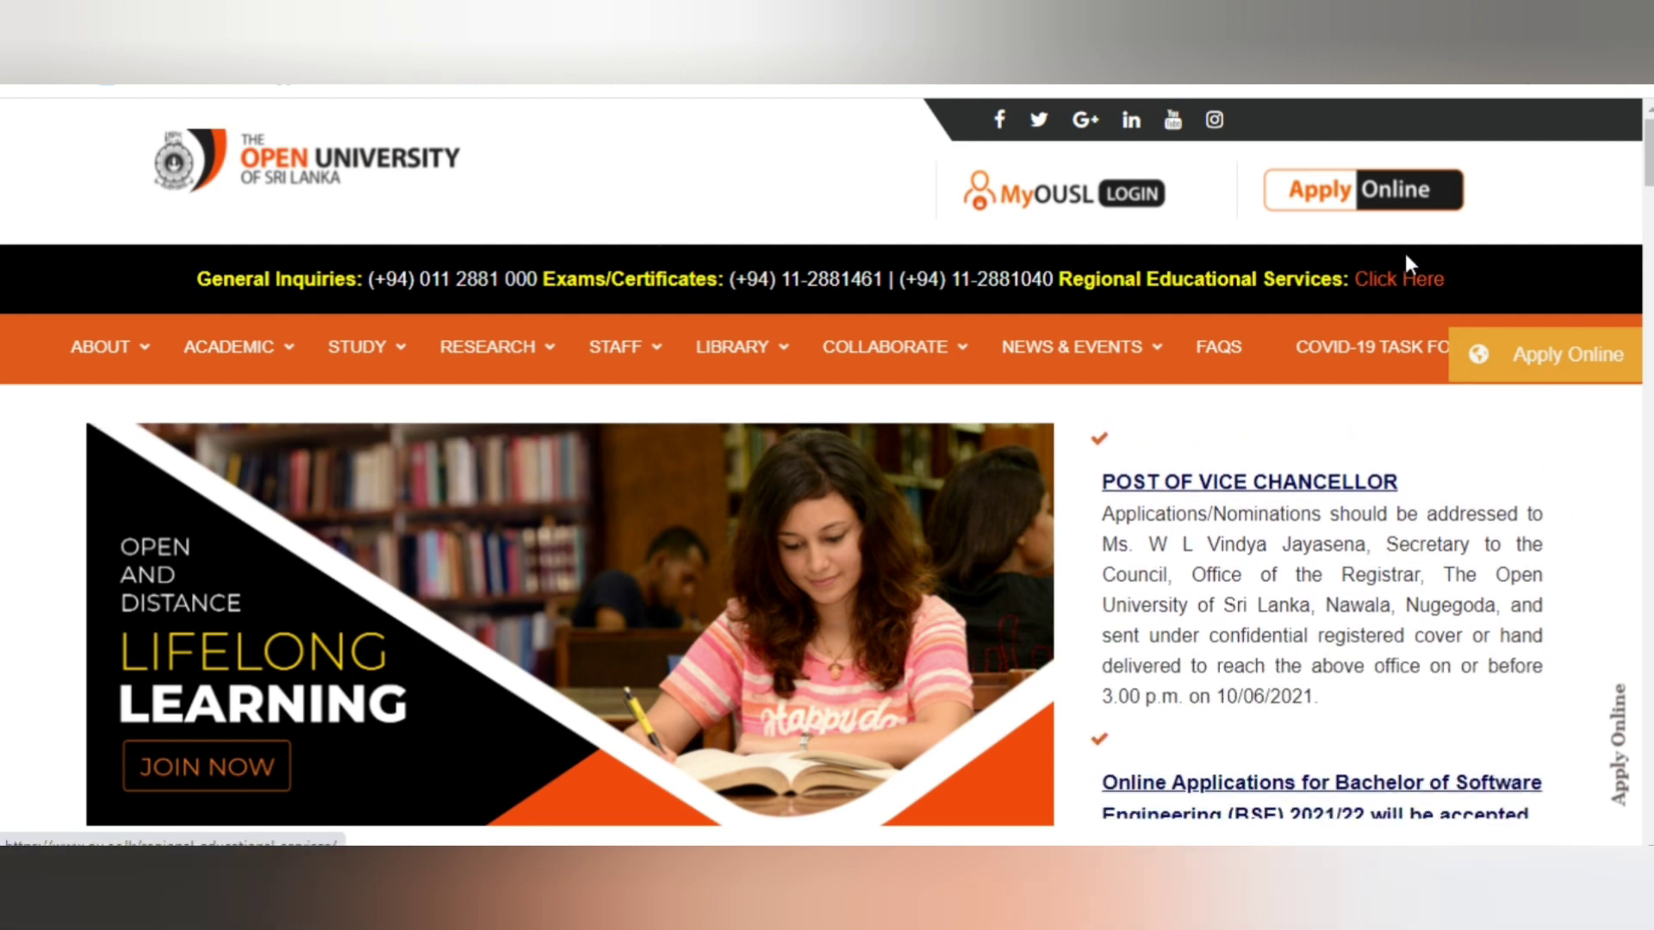
pyautogui.moveTo(615, 372)
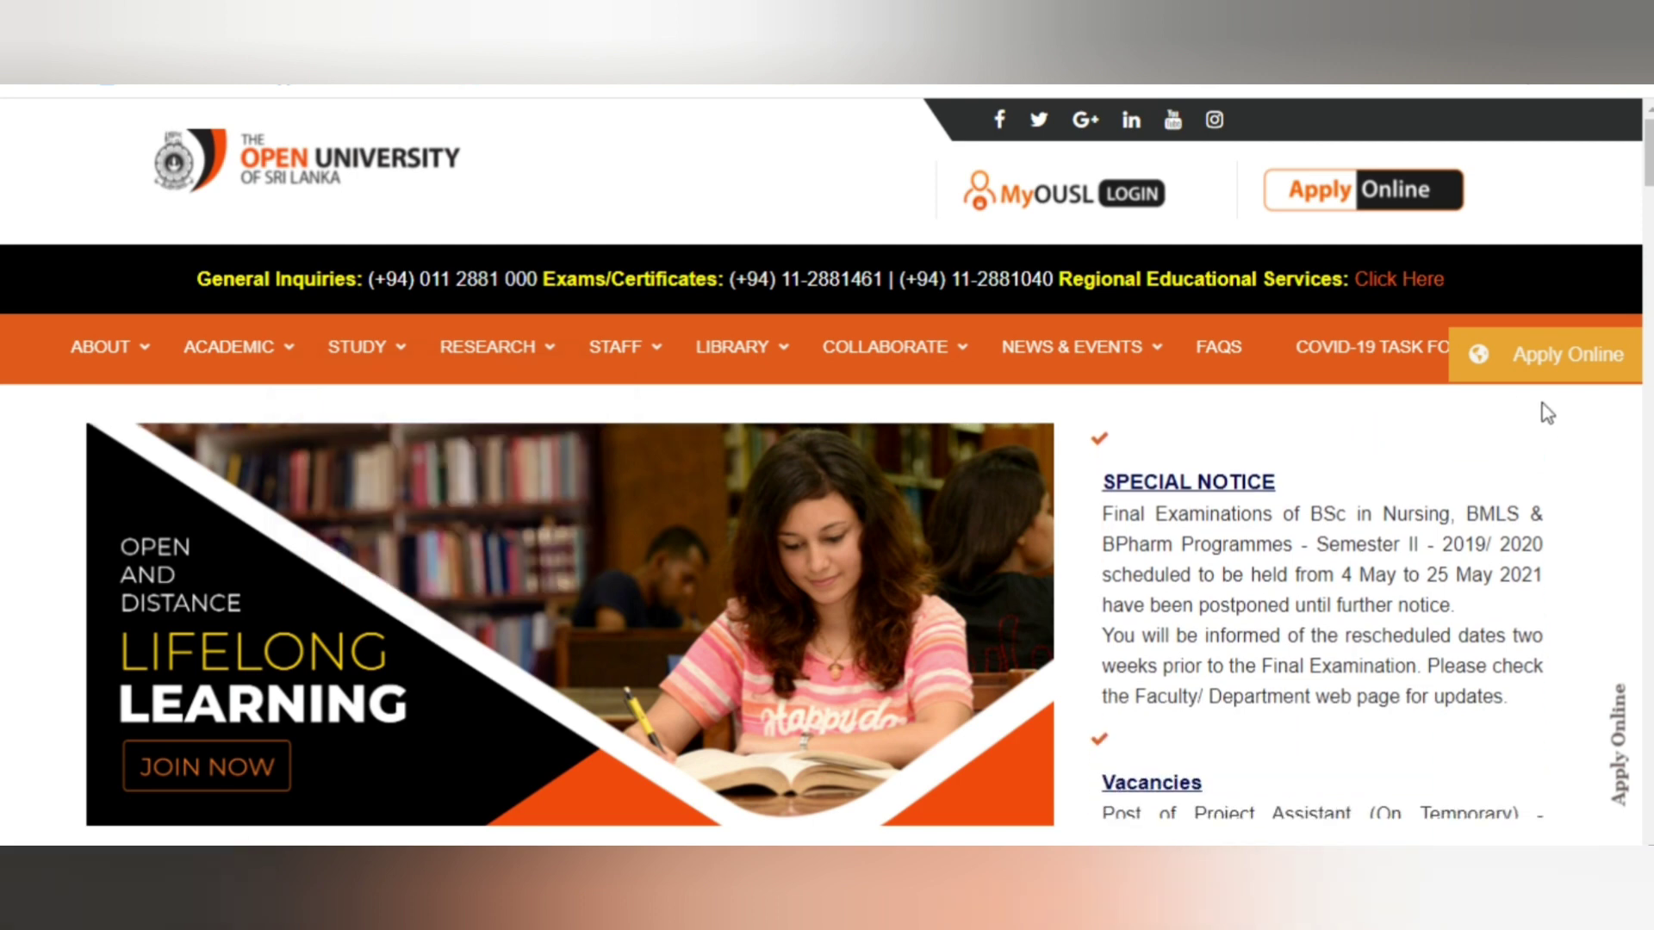
pyautogui.click(1531, 365)
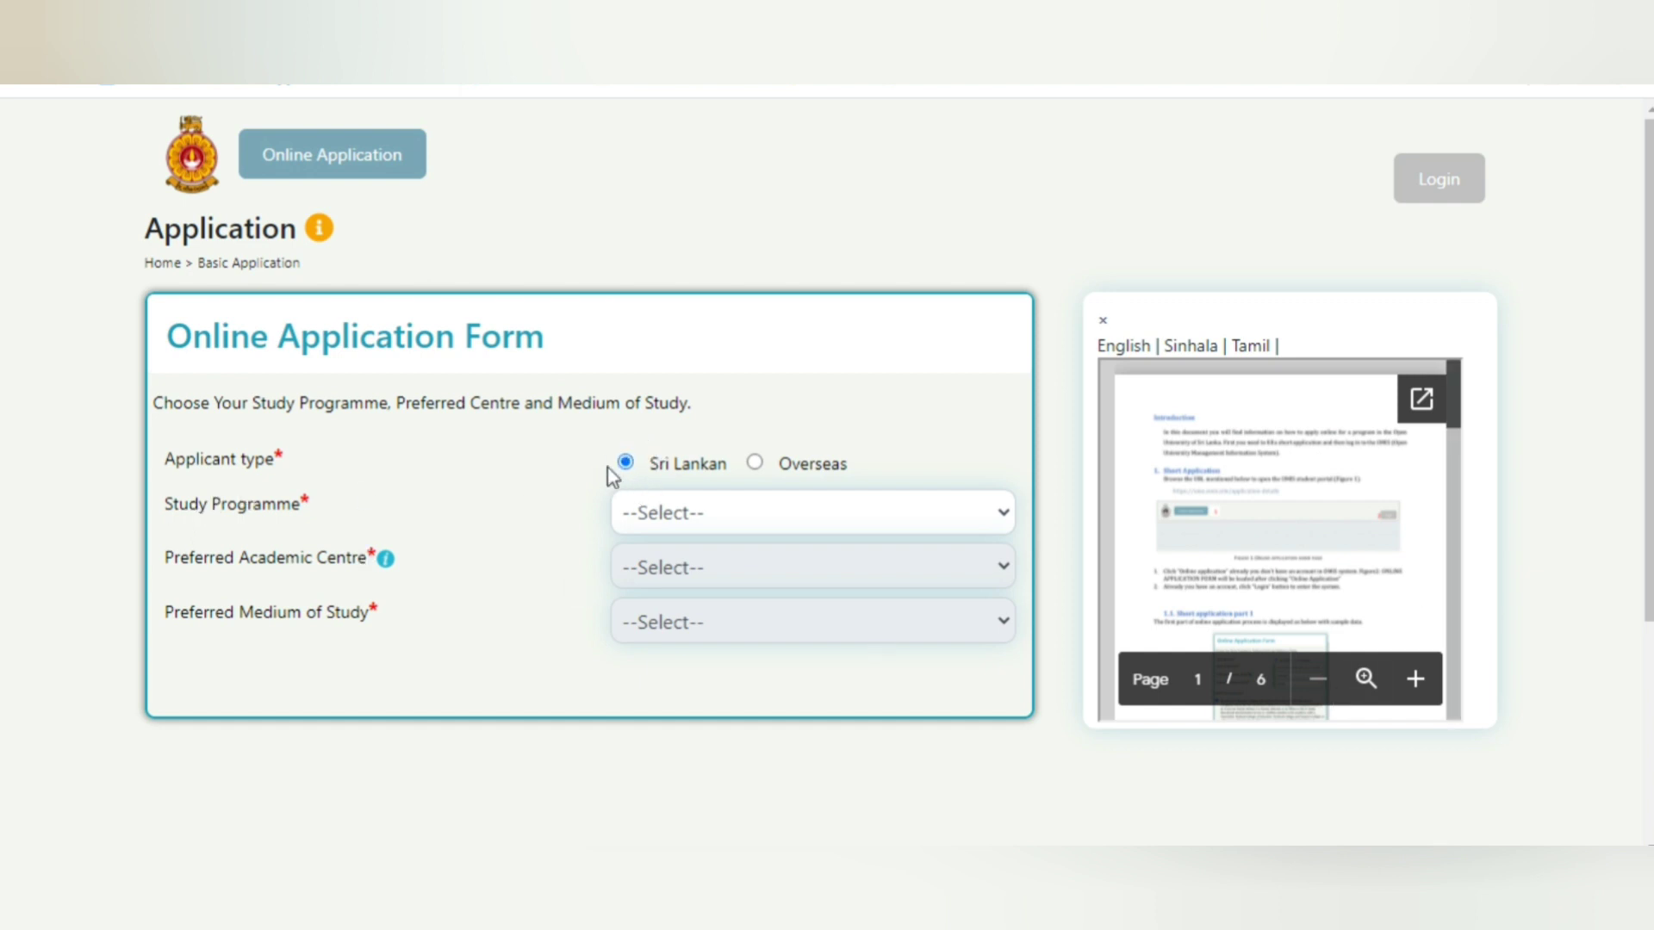
# - Set the study programme to BACHELOR OF SOFTWARE ENGINEERING for a Sri Lankan applicant
pyautogui.click(775, 481)
pyautogui.click(888, 520)
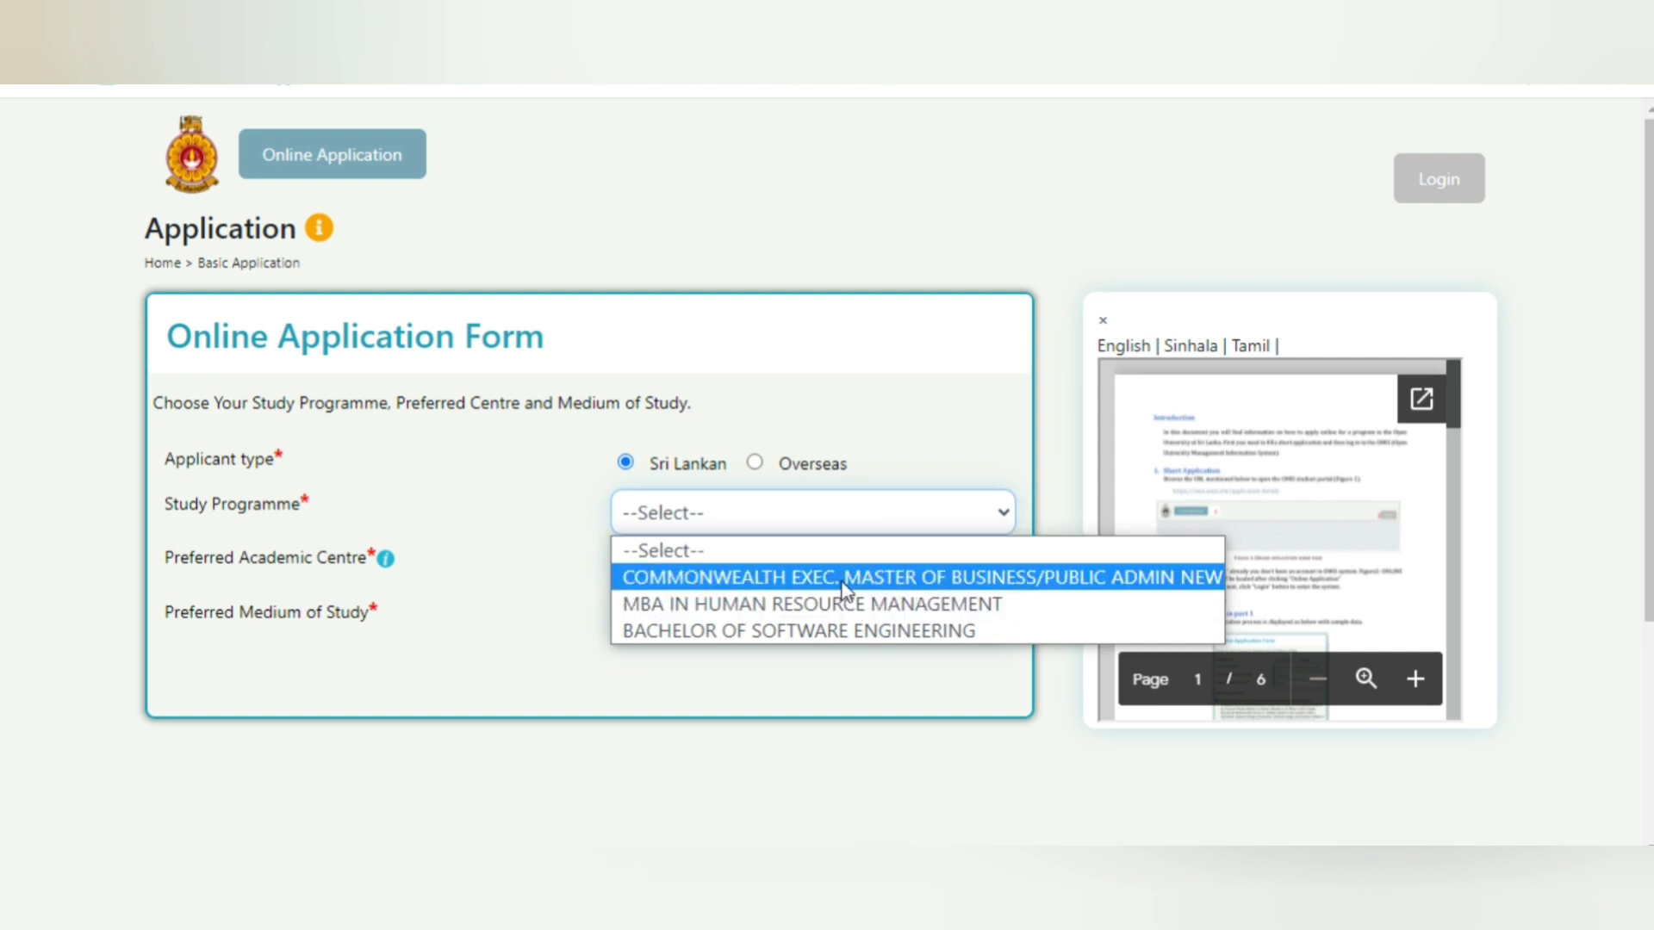
pyautogui.click(842, 633)
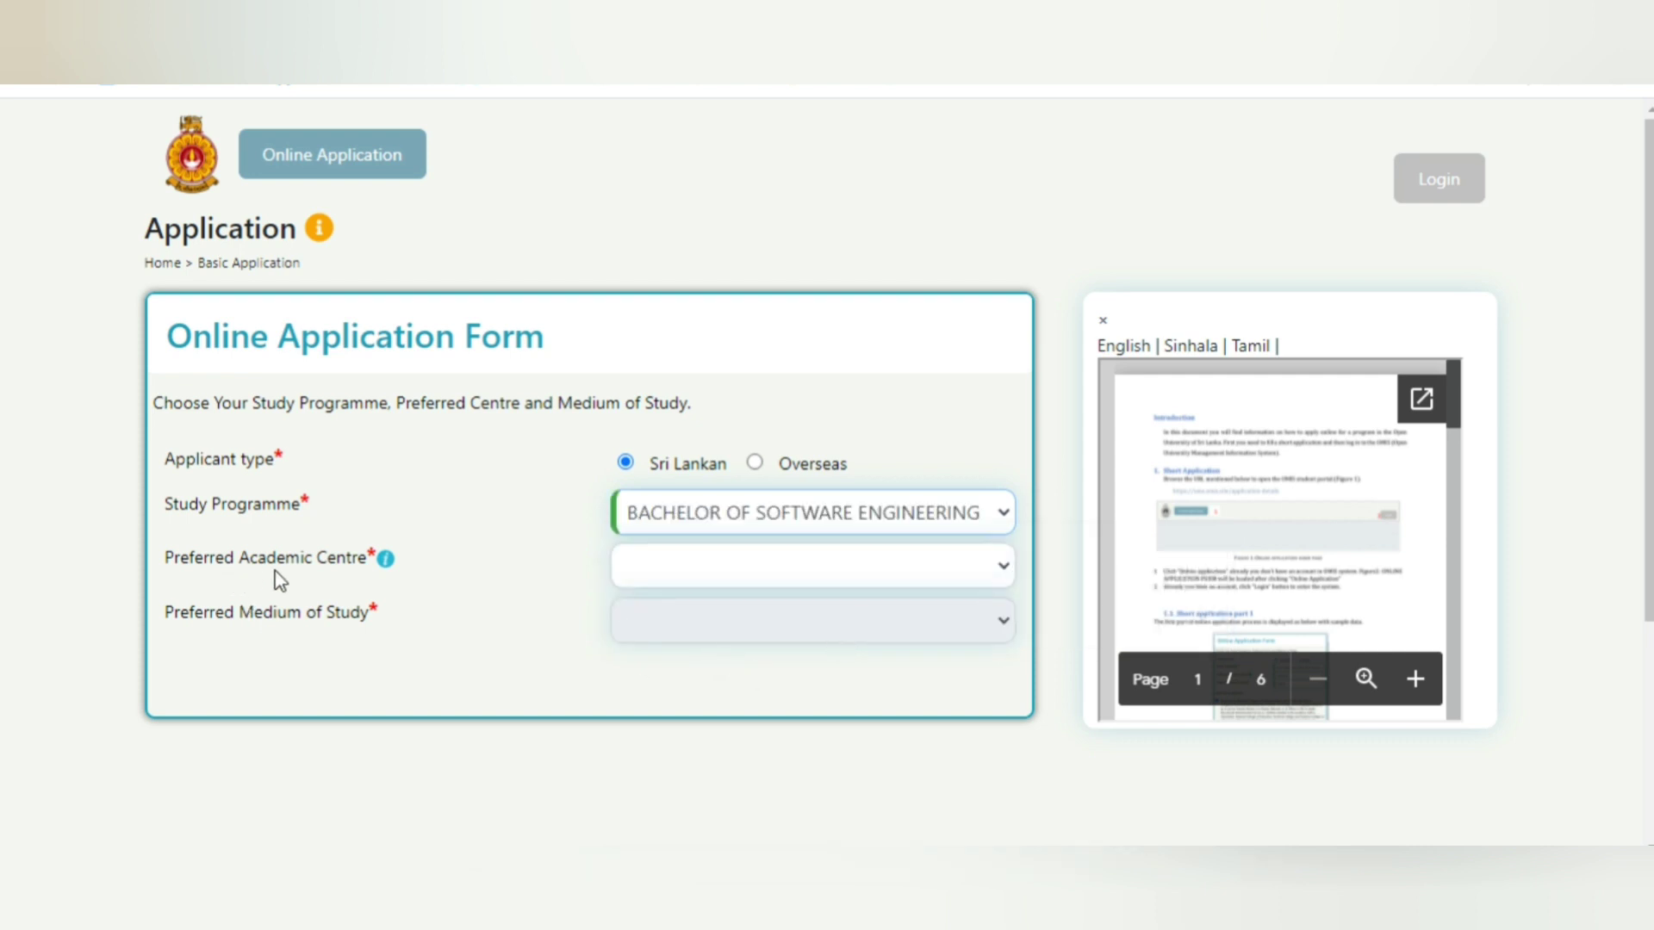
# - Set the preferred academic centre to Colombo and the preferred medium of study to English
pyautogui.click(648, 583)
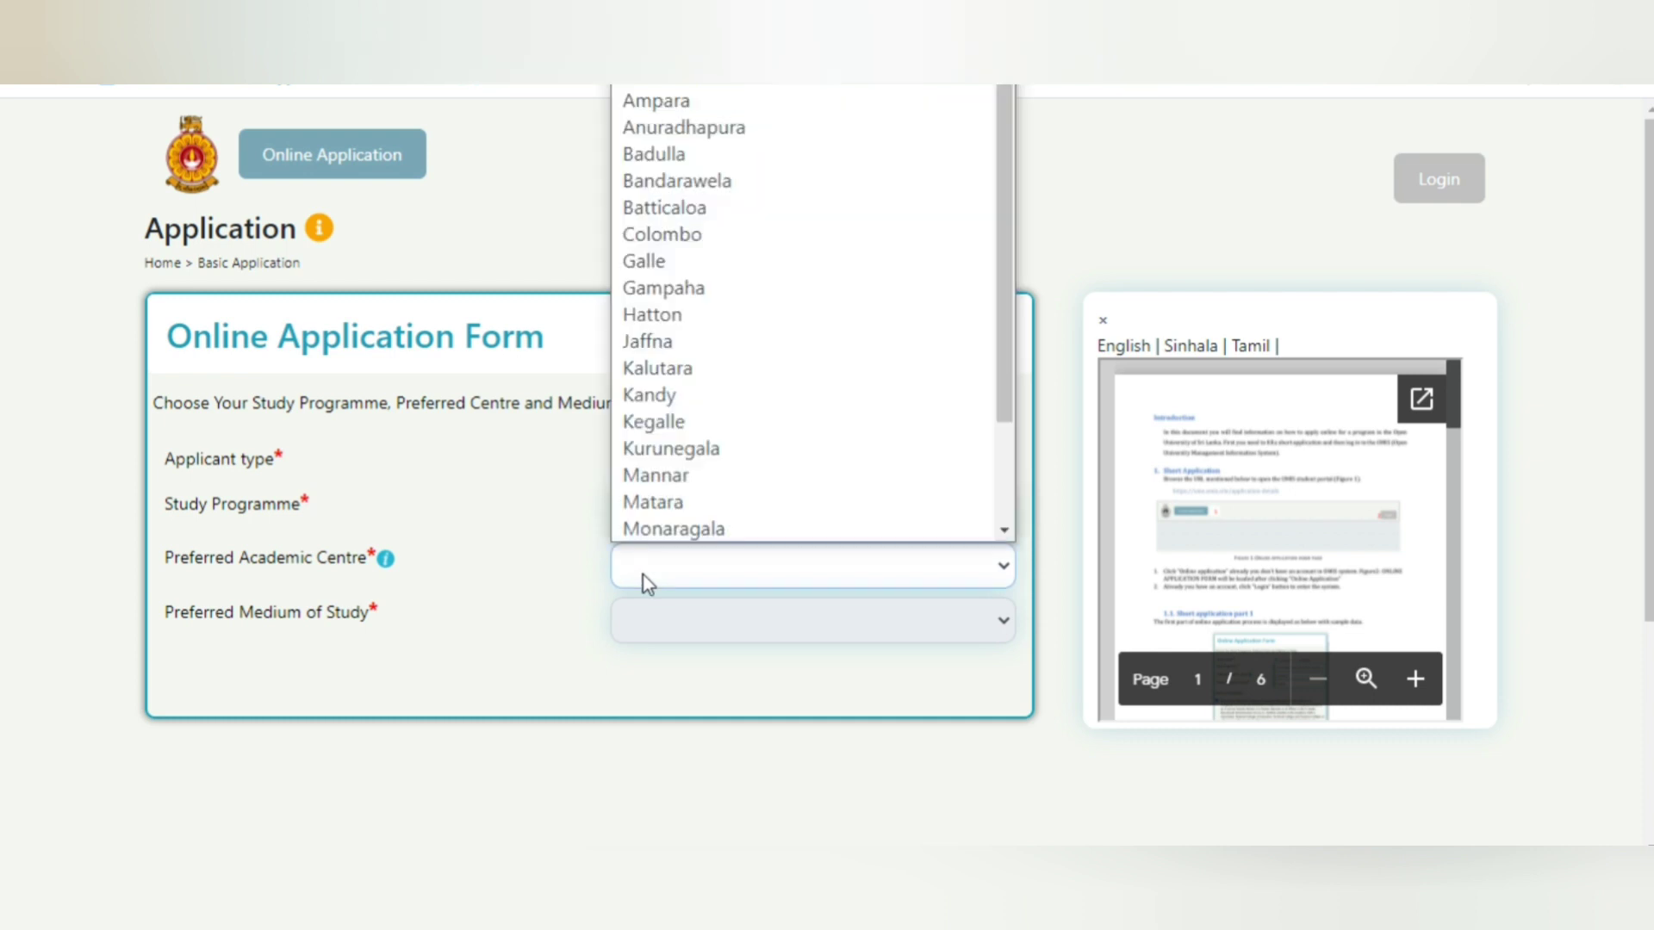
pyautogui.click(665, 237)
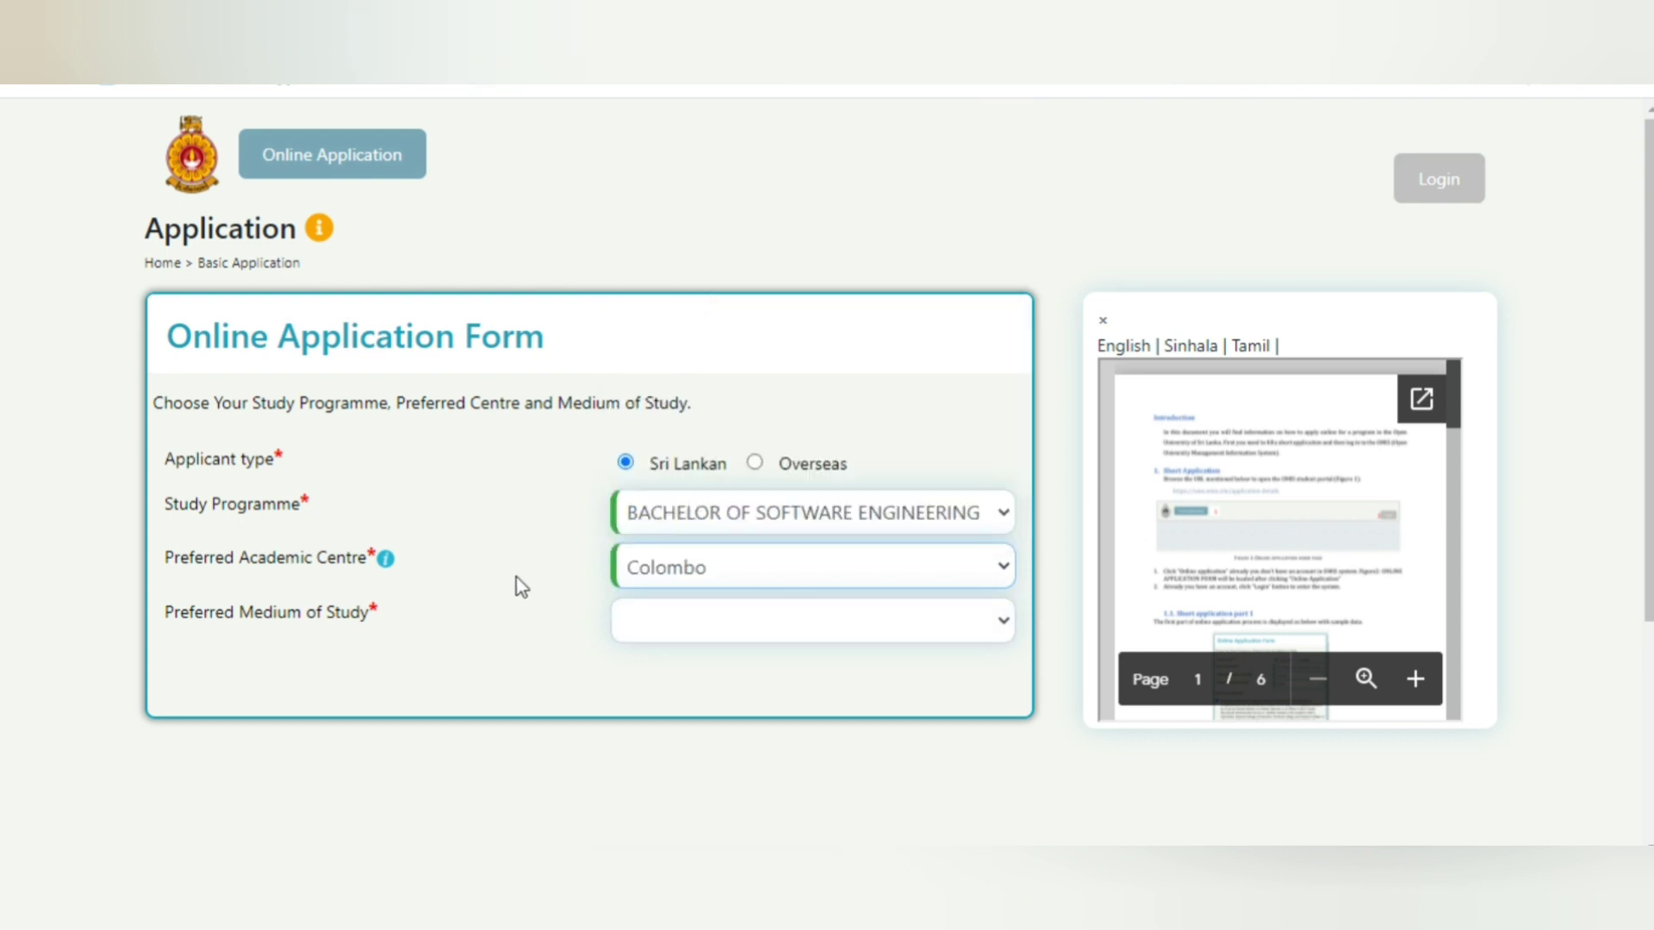
pyautogui.click(715, 637)
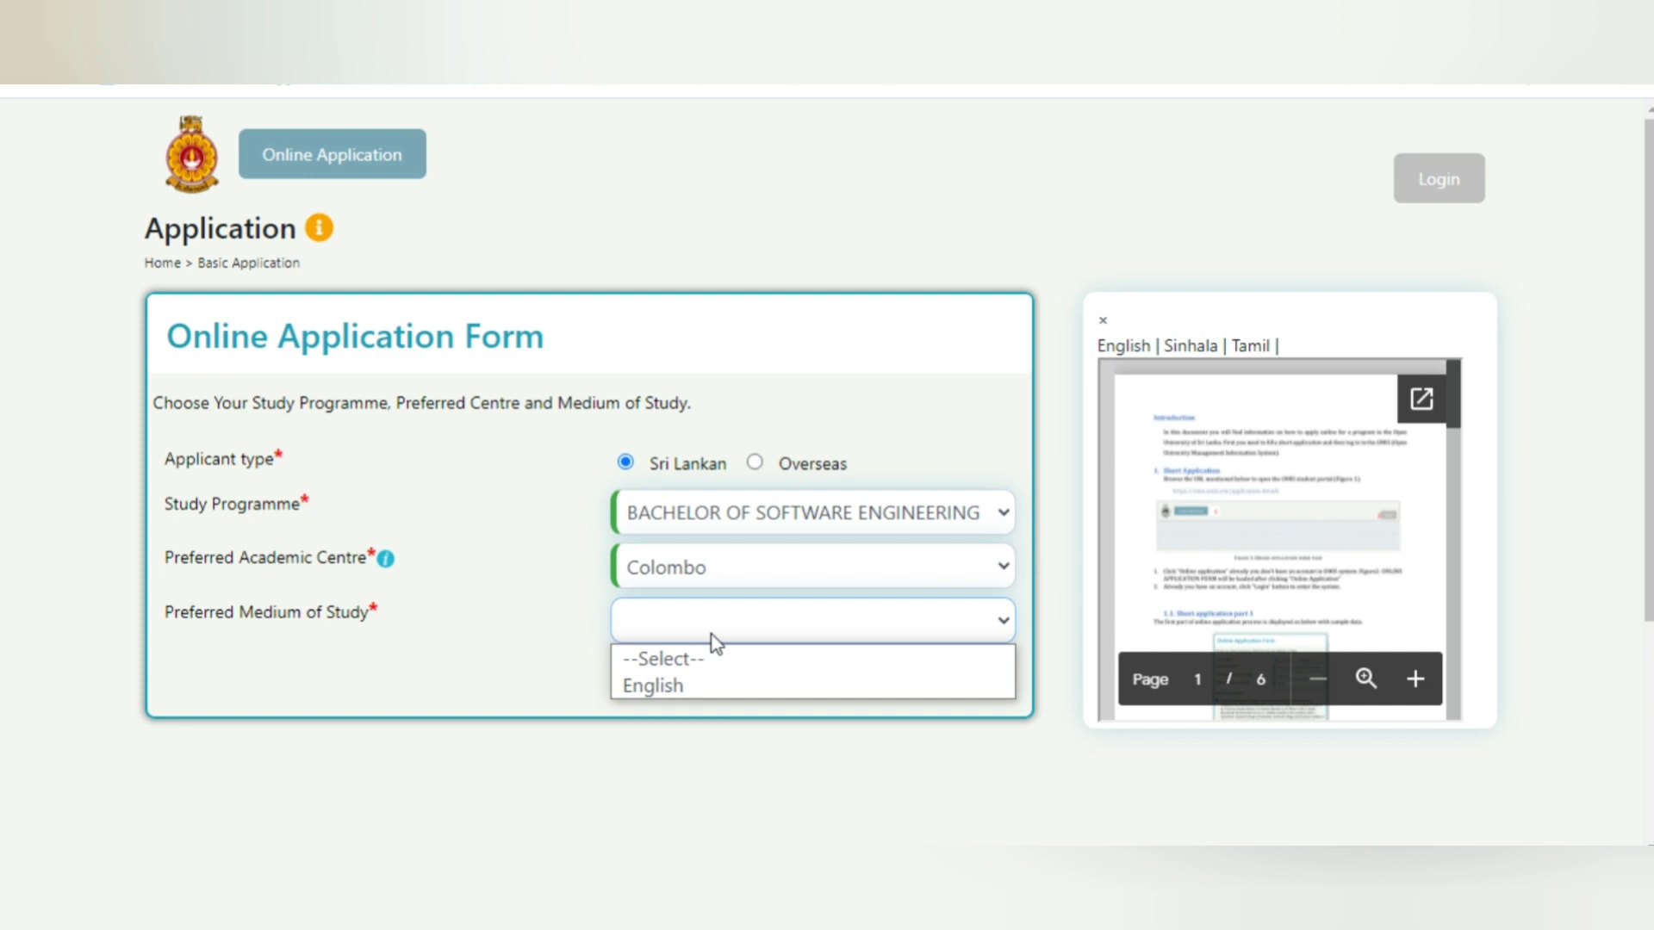
pyautogui.click(718, 680)
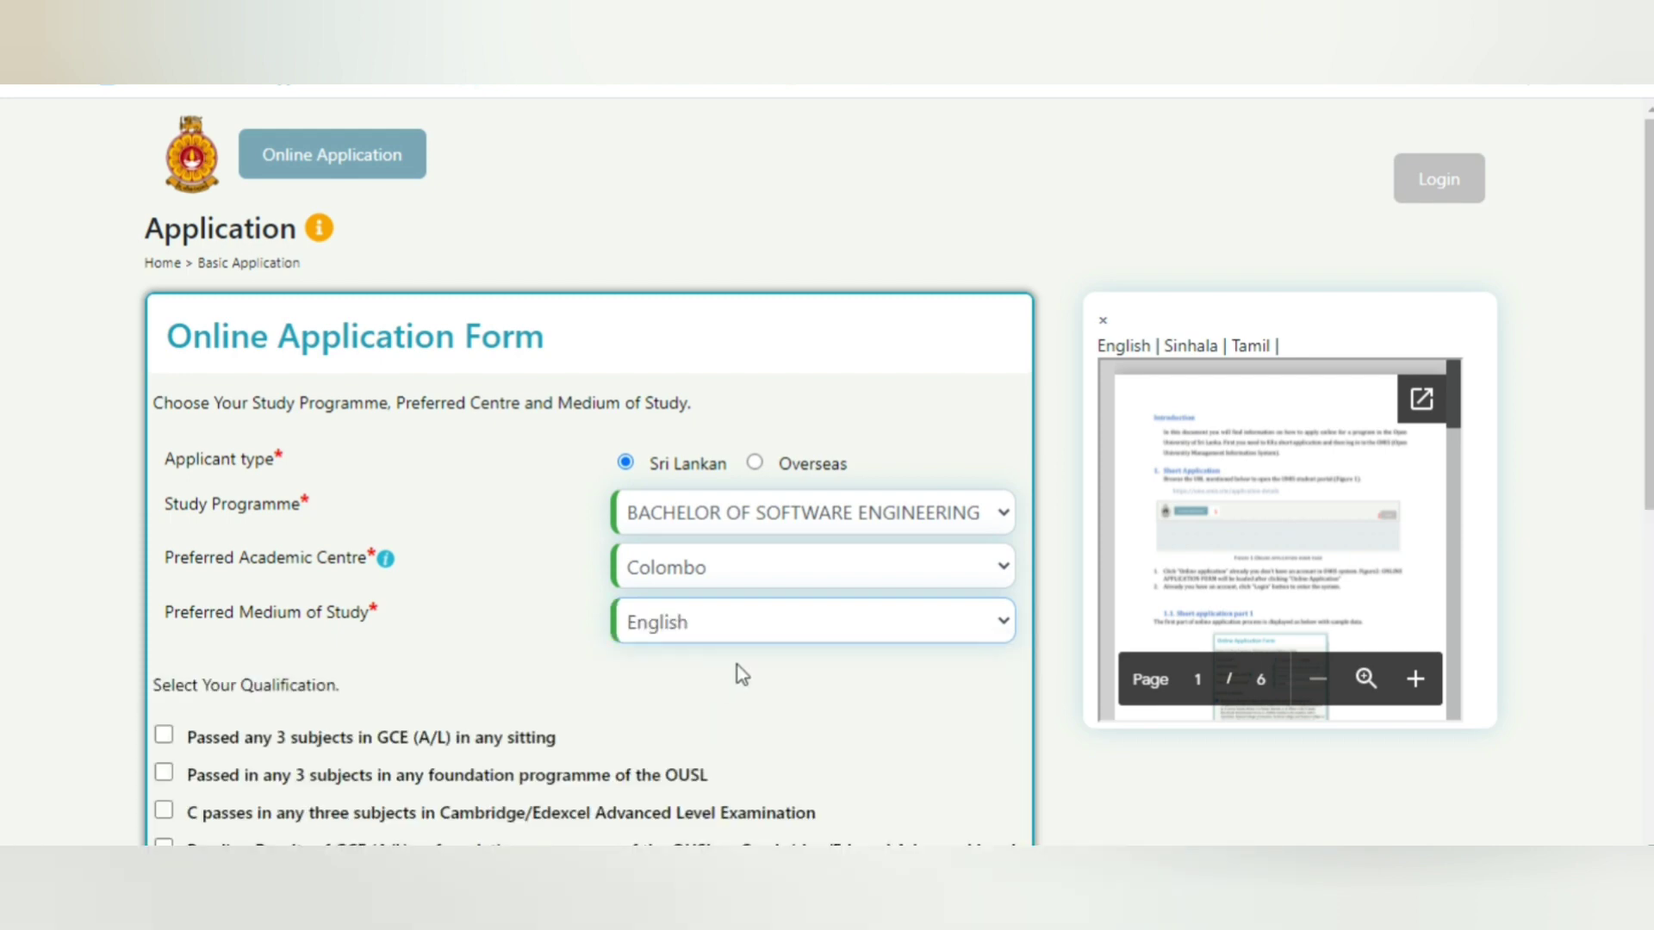
# - Select the qualification "Passed any 3 subjects in GCE (A/L) in any sitting"
pyautogui.scroll(-1, 806, 650)
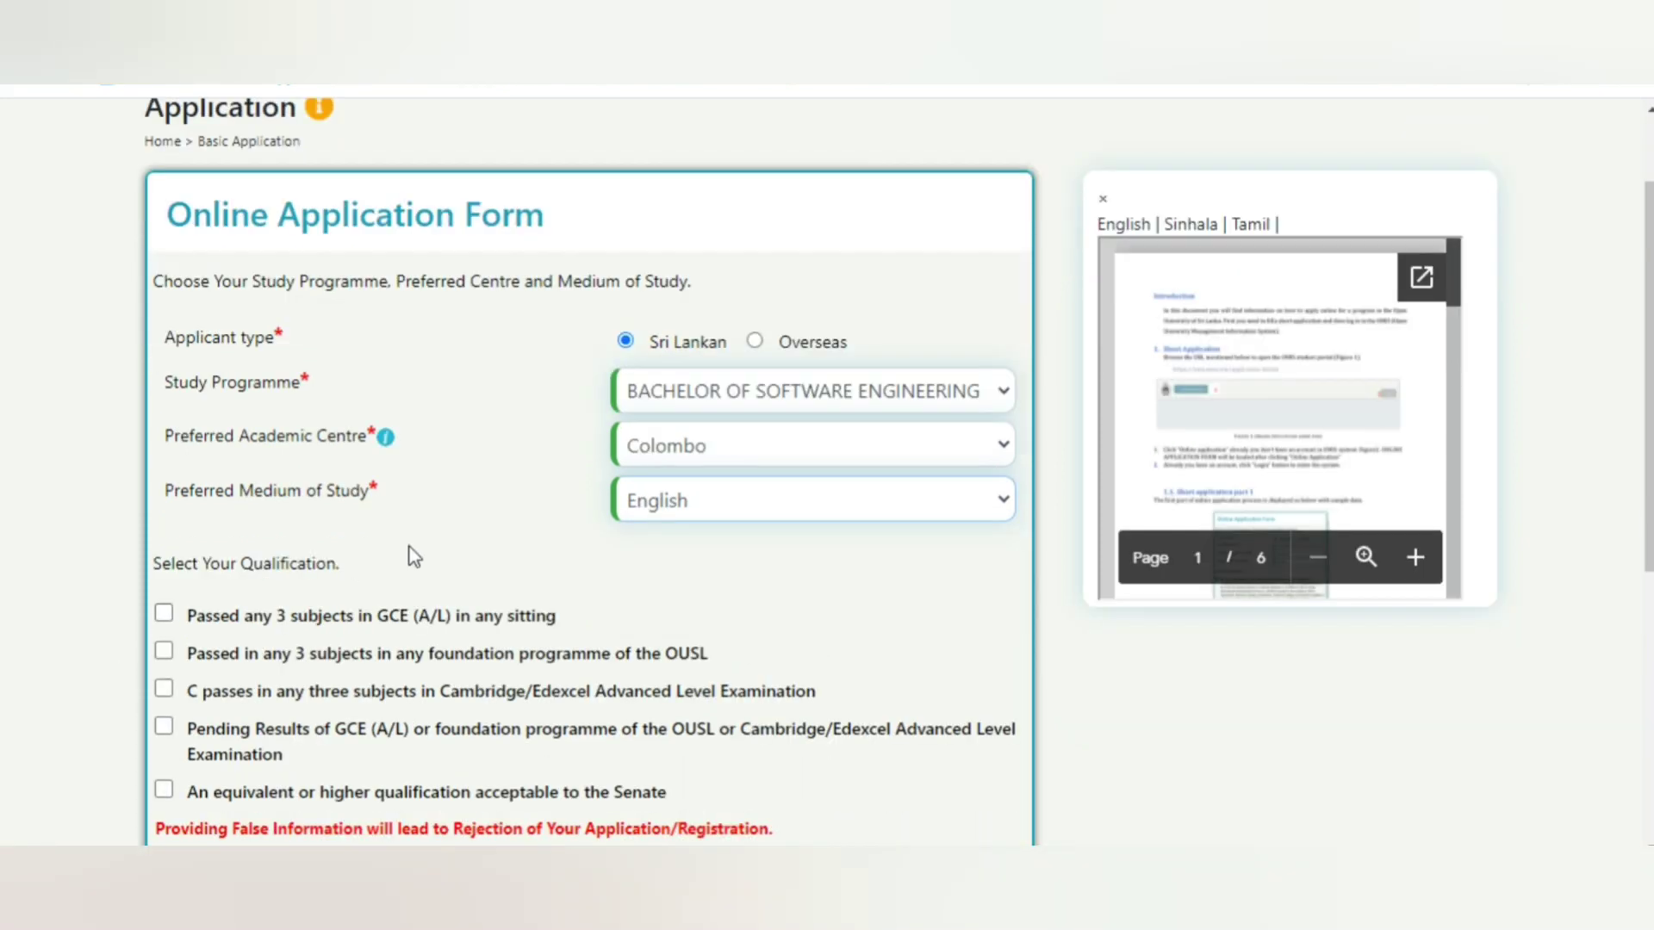
pyautogui.scroll(-1, 331, 555)
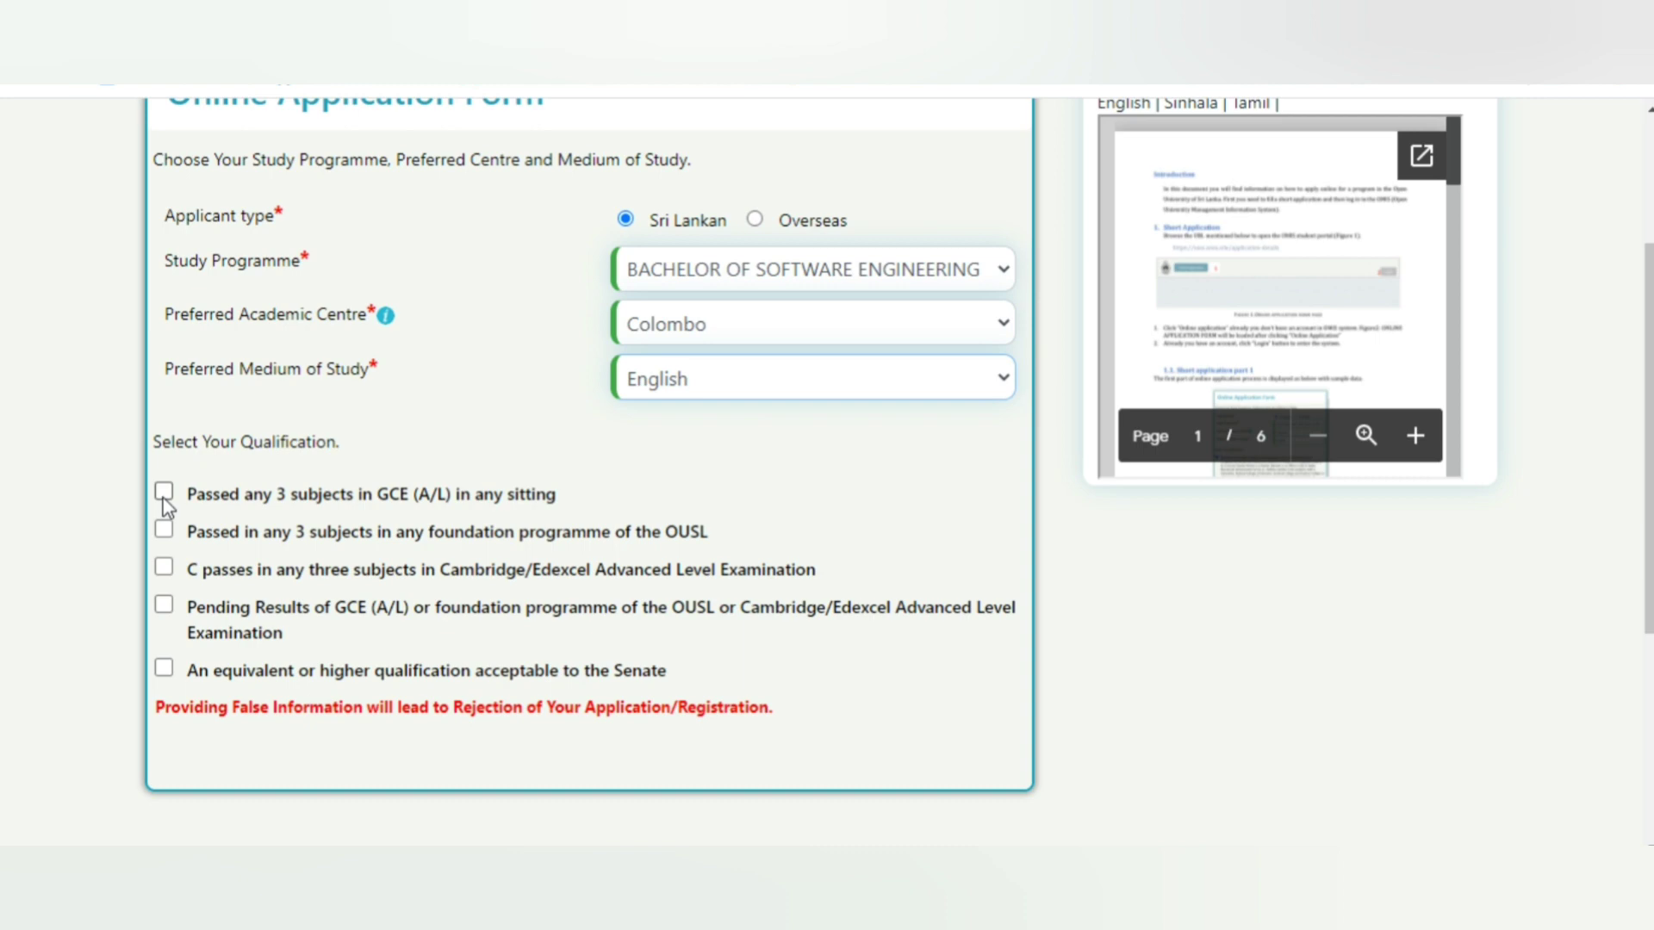
pyautogui.click(164, 495)
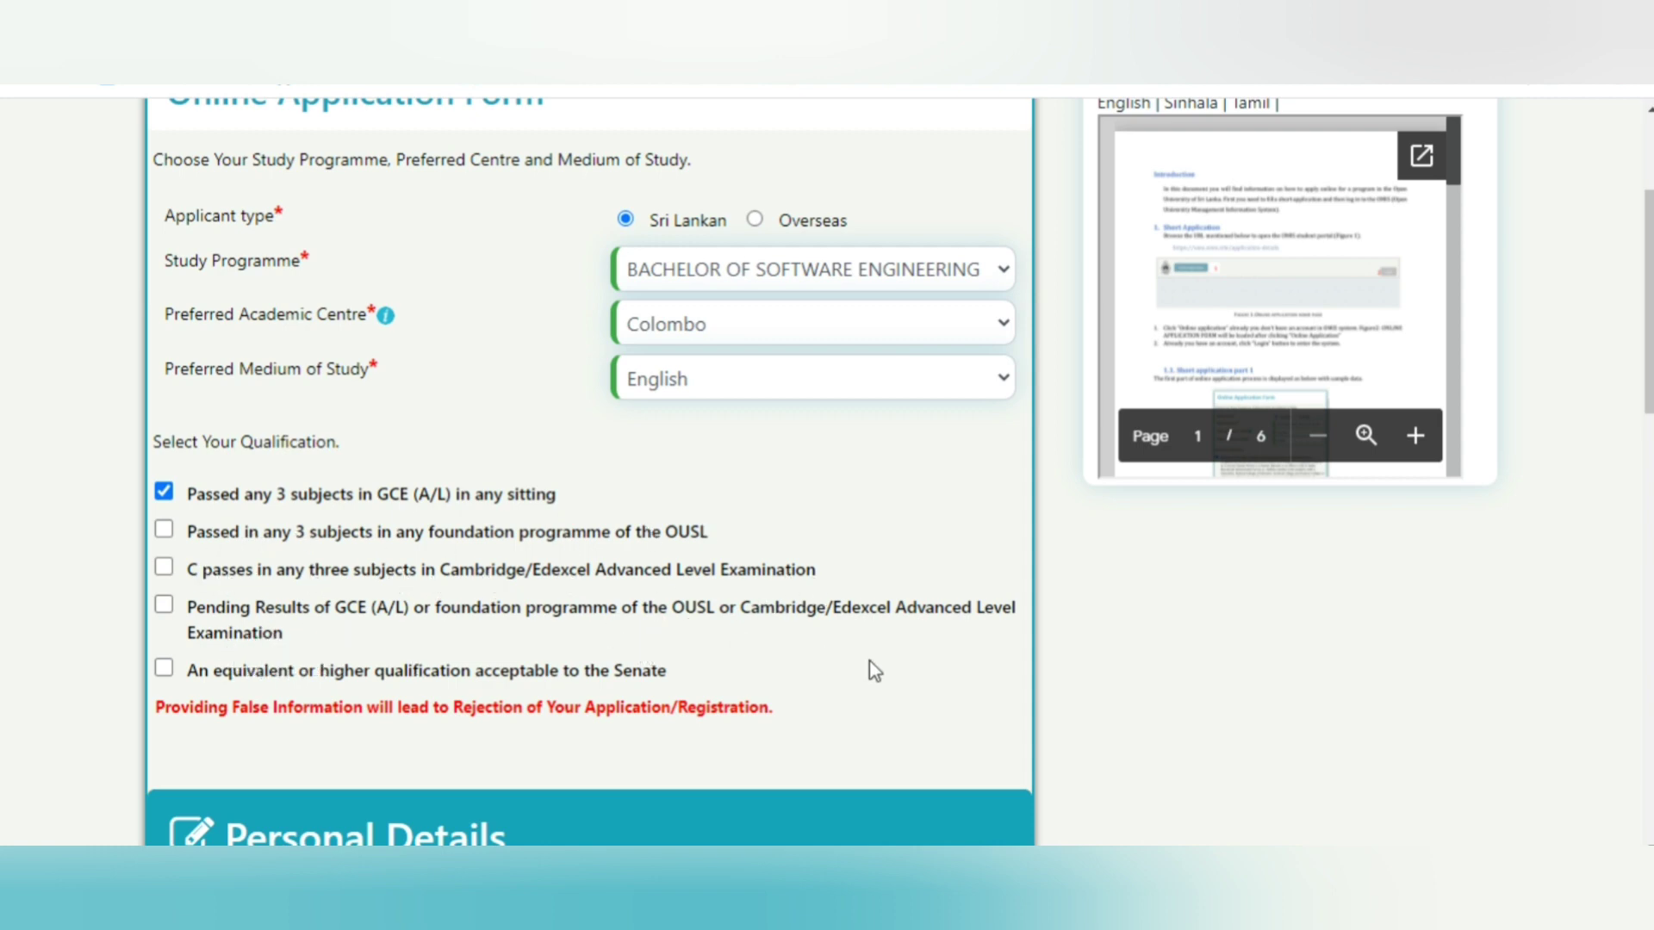
# - Review the Personal Details fields for the NIC number, names, correspondence address, phone numbers and email
pyautogui.scroll(-4, 999, 672)
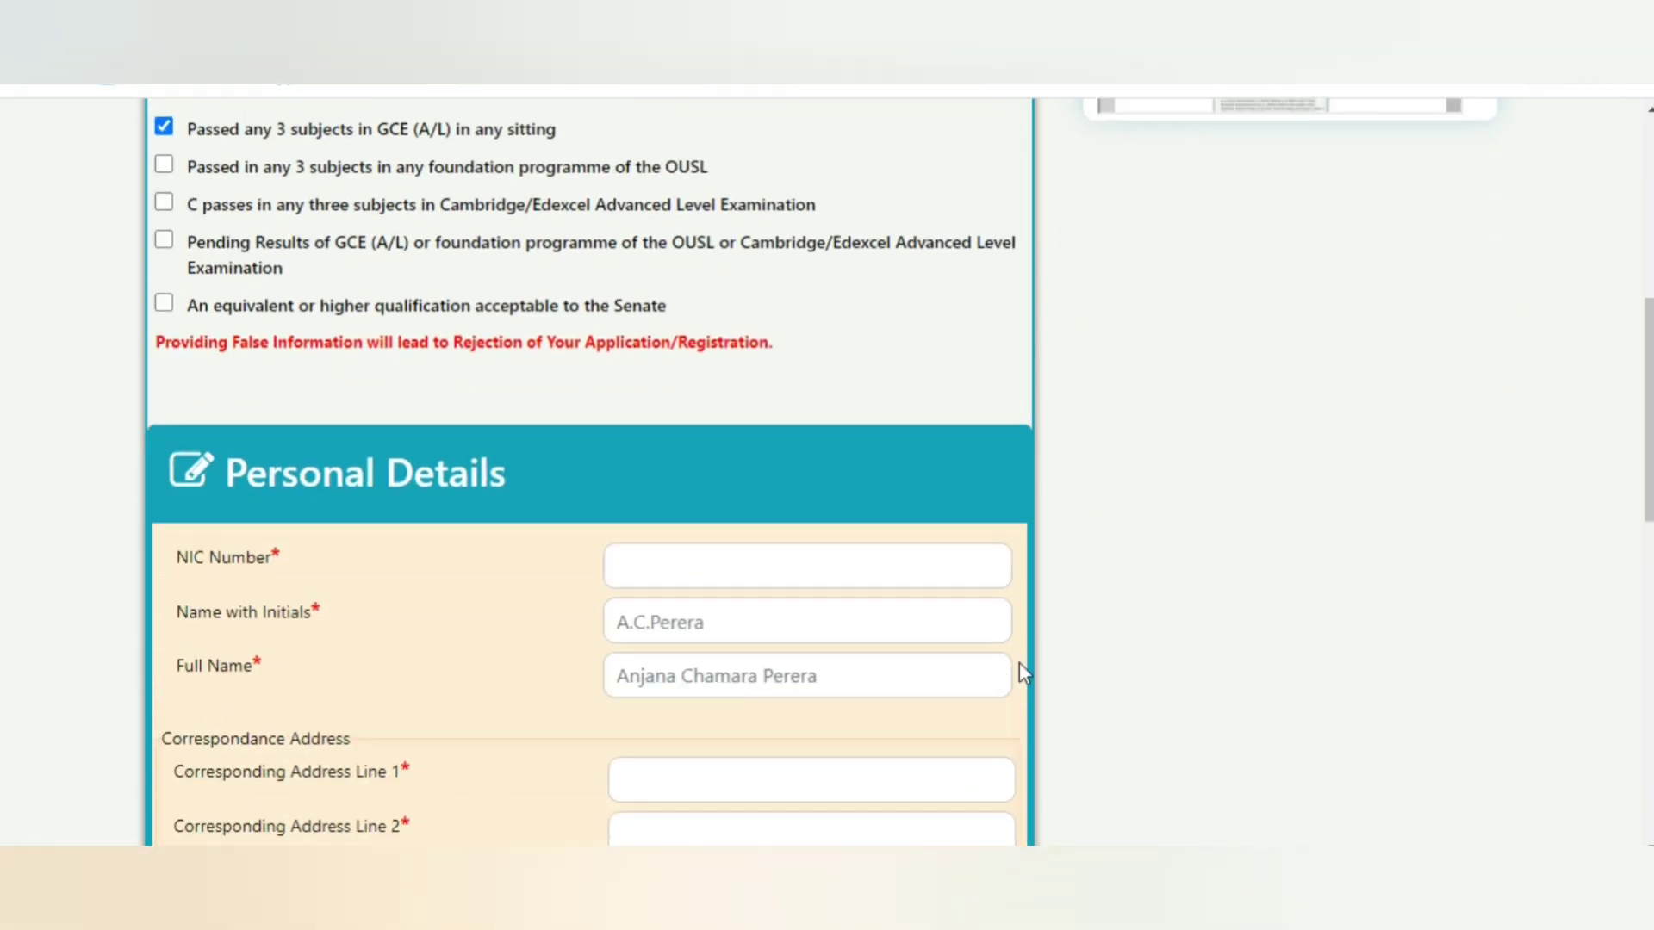
pyautogui.scroll(-1, 1024, 672)
pyautogui.scroll(-1, 1019, 665)
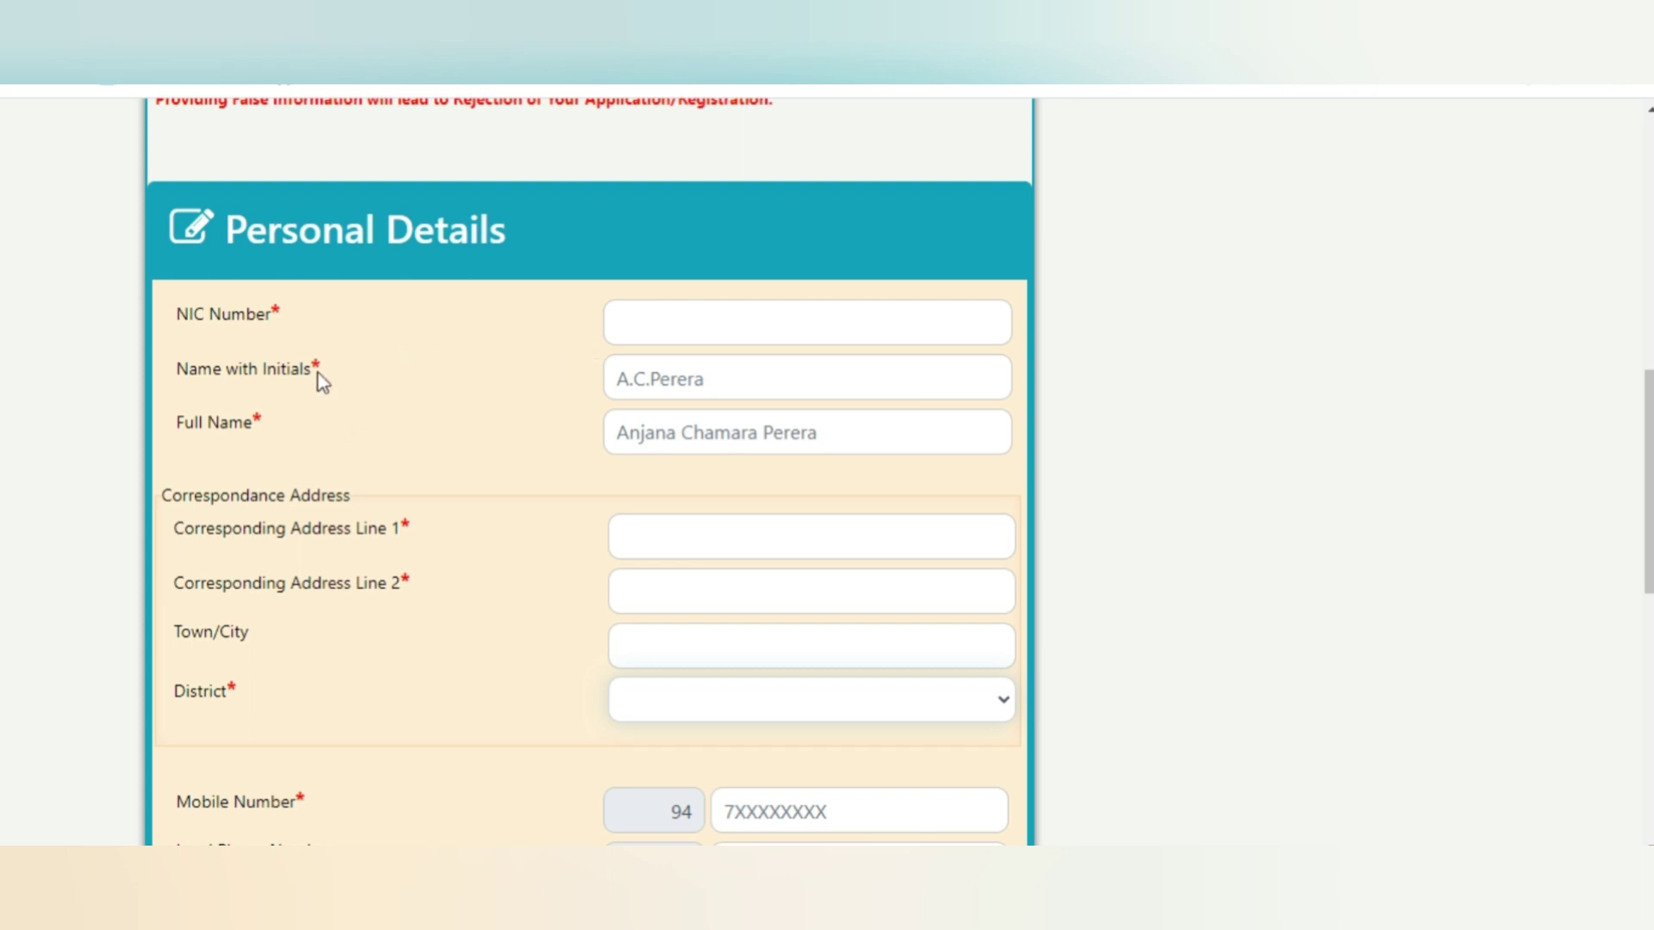
pyautogui.scroll(-2, 384, 353)
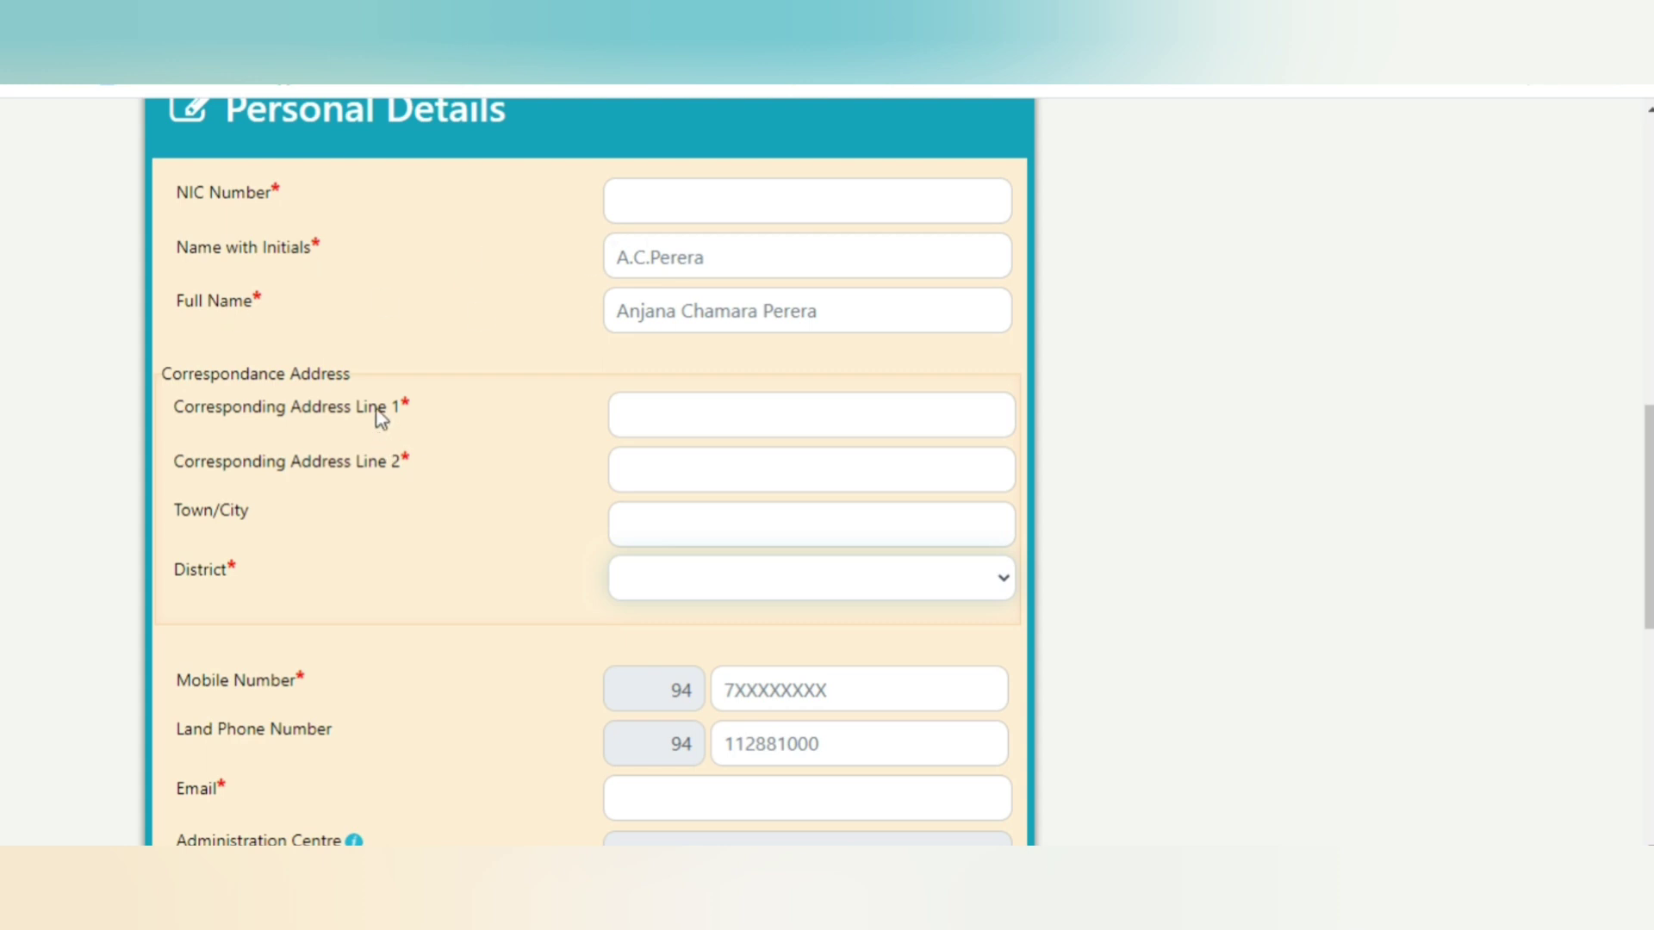
pyautogui.scroll(-2, 361, 540)
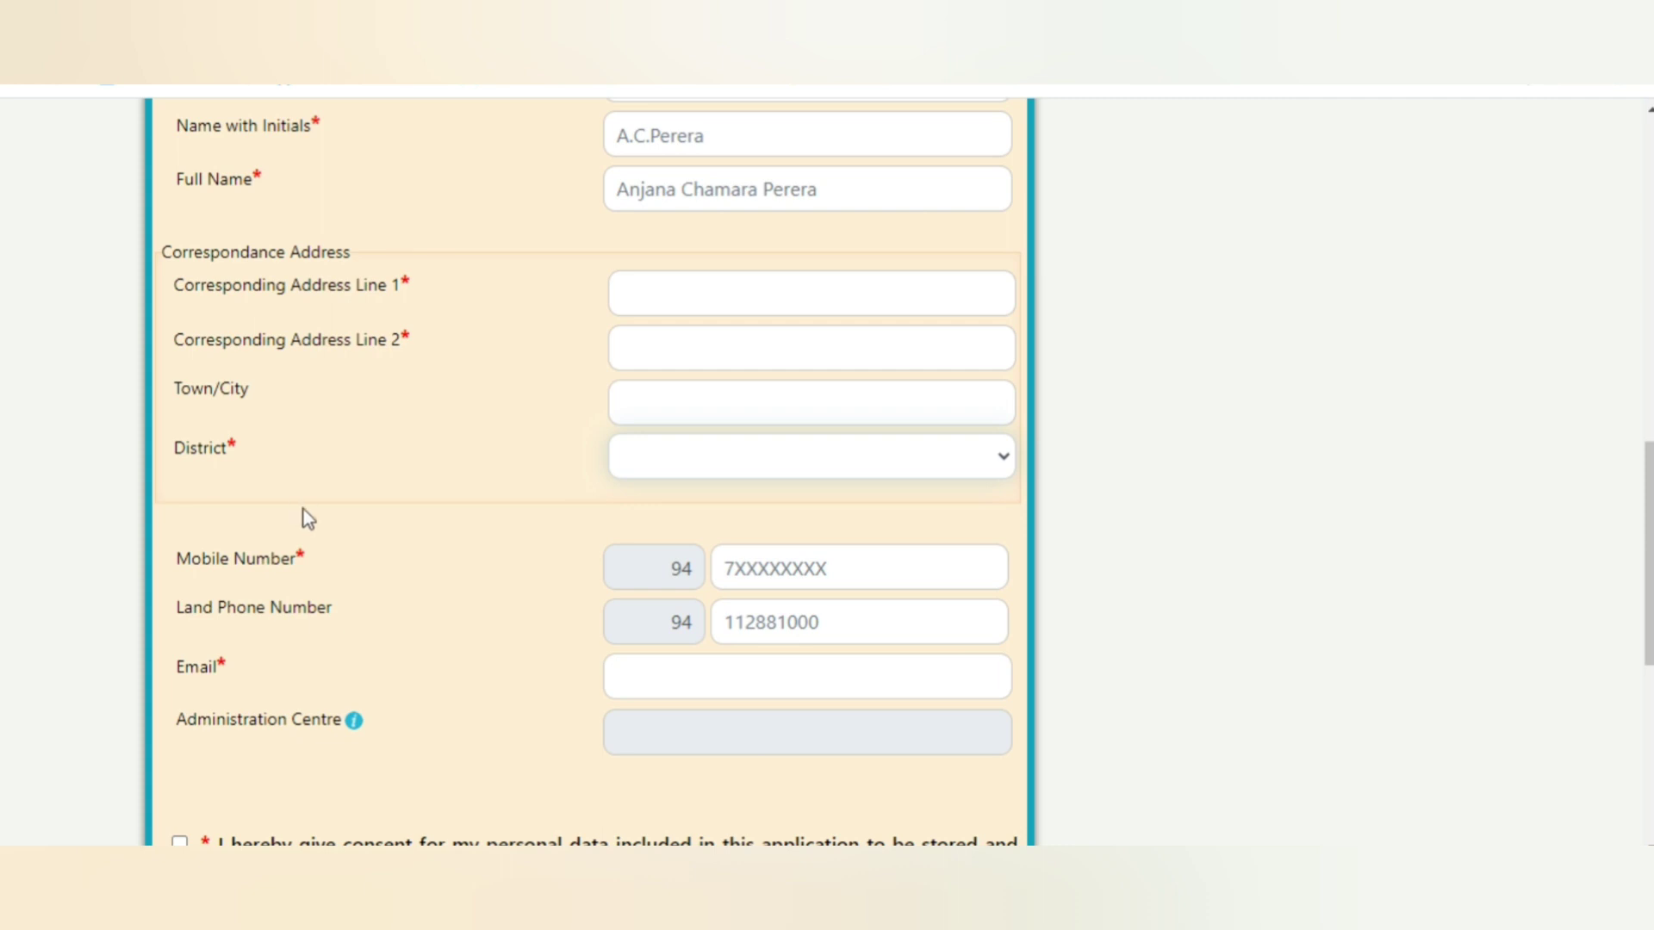
pyautogui.scroll(-2, 369, 539)
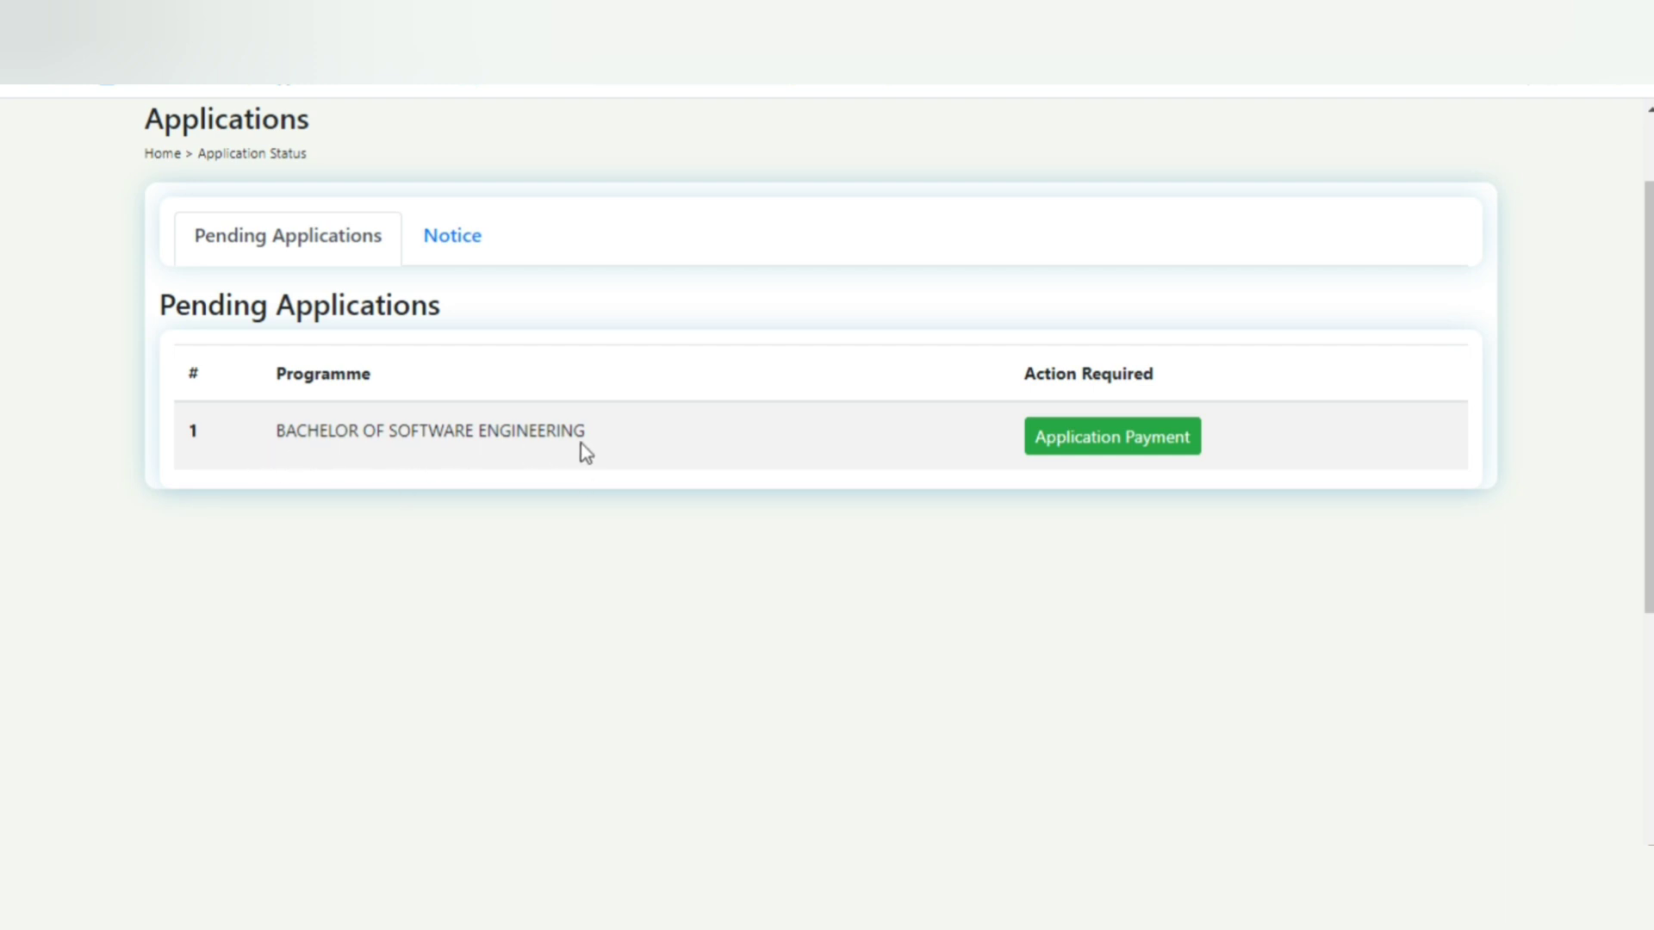
# - Open the application payment for the pending Bachelor of Software Engineering application and start paying its application fee
pyautogui.click(1126, 454)
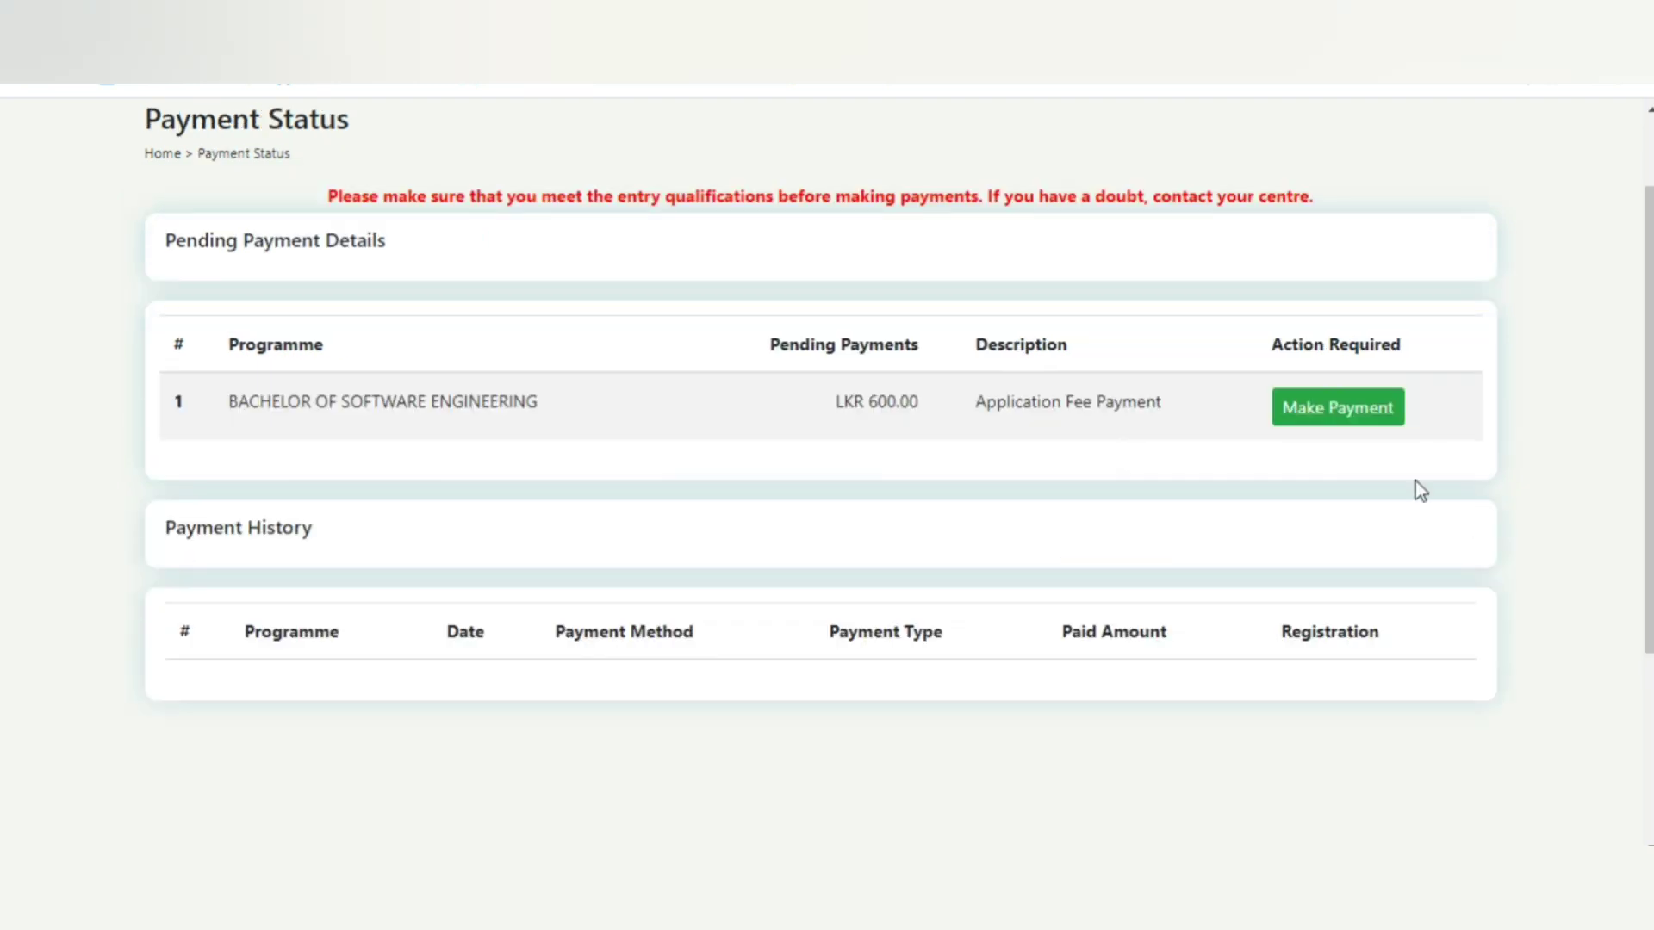
pyautogui.scroll(-1, 1561, 507)
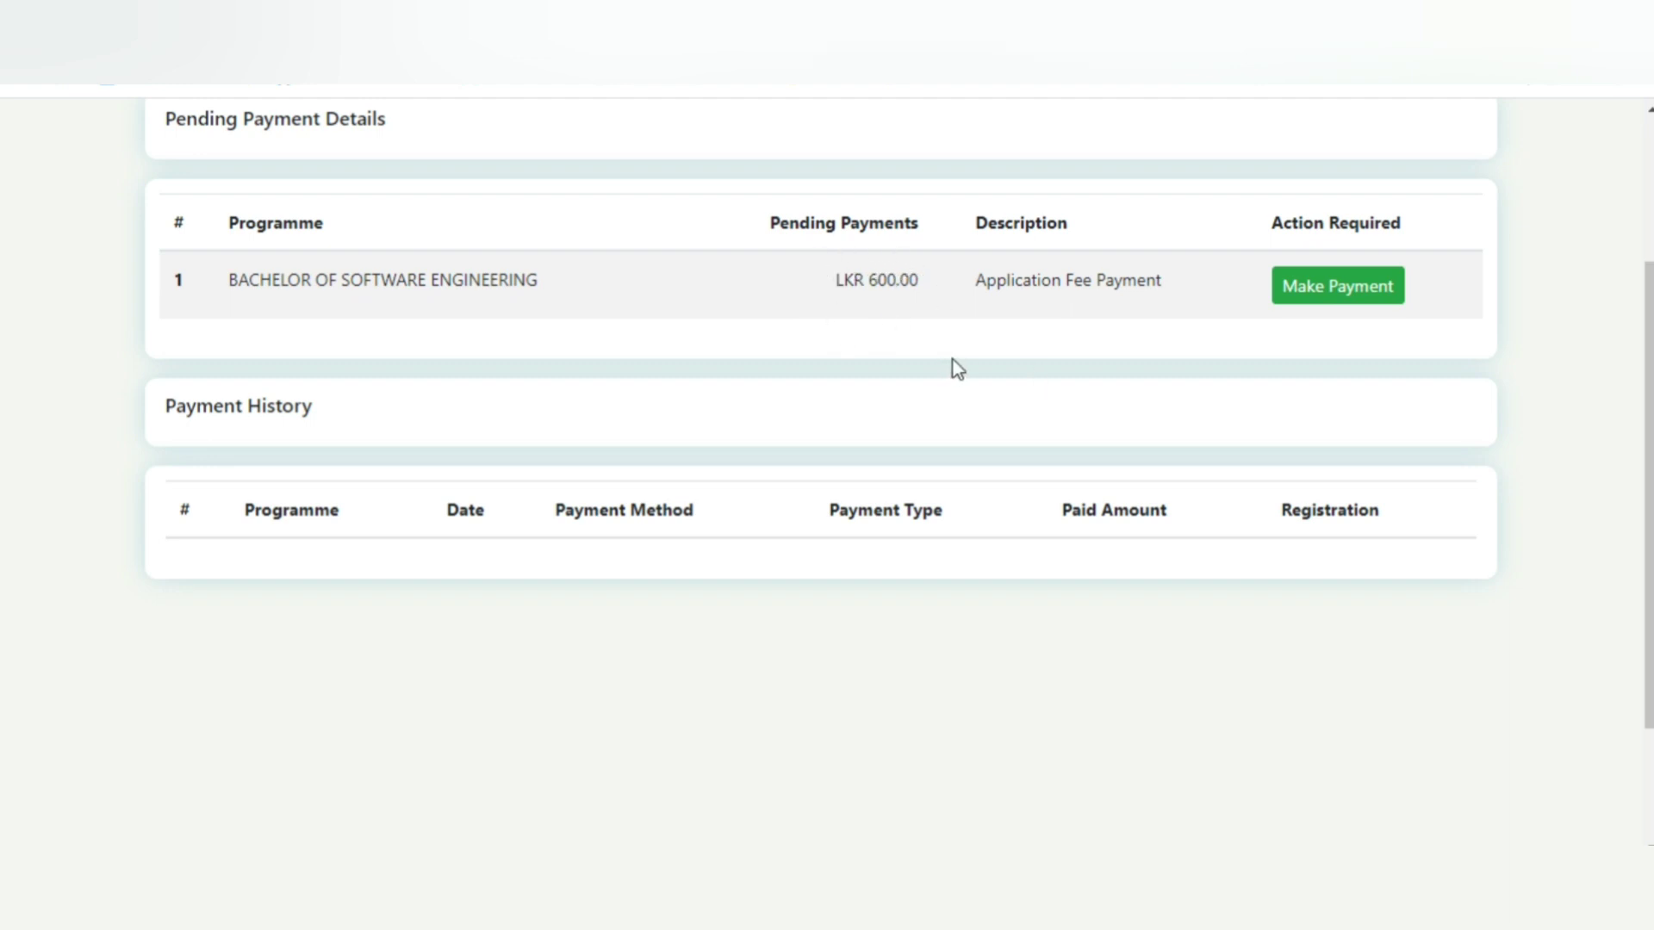
pyautogui.click(1301, 301)
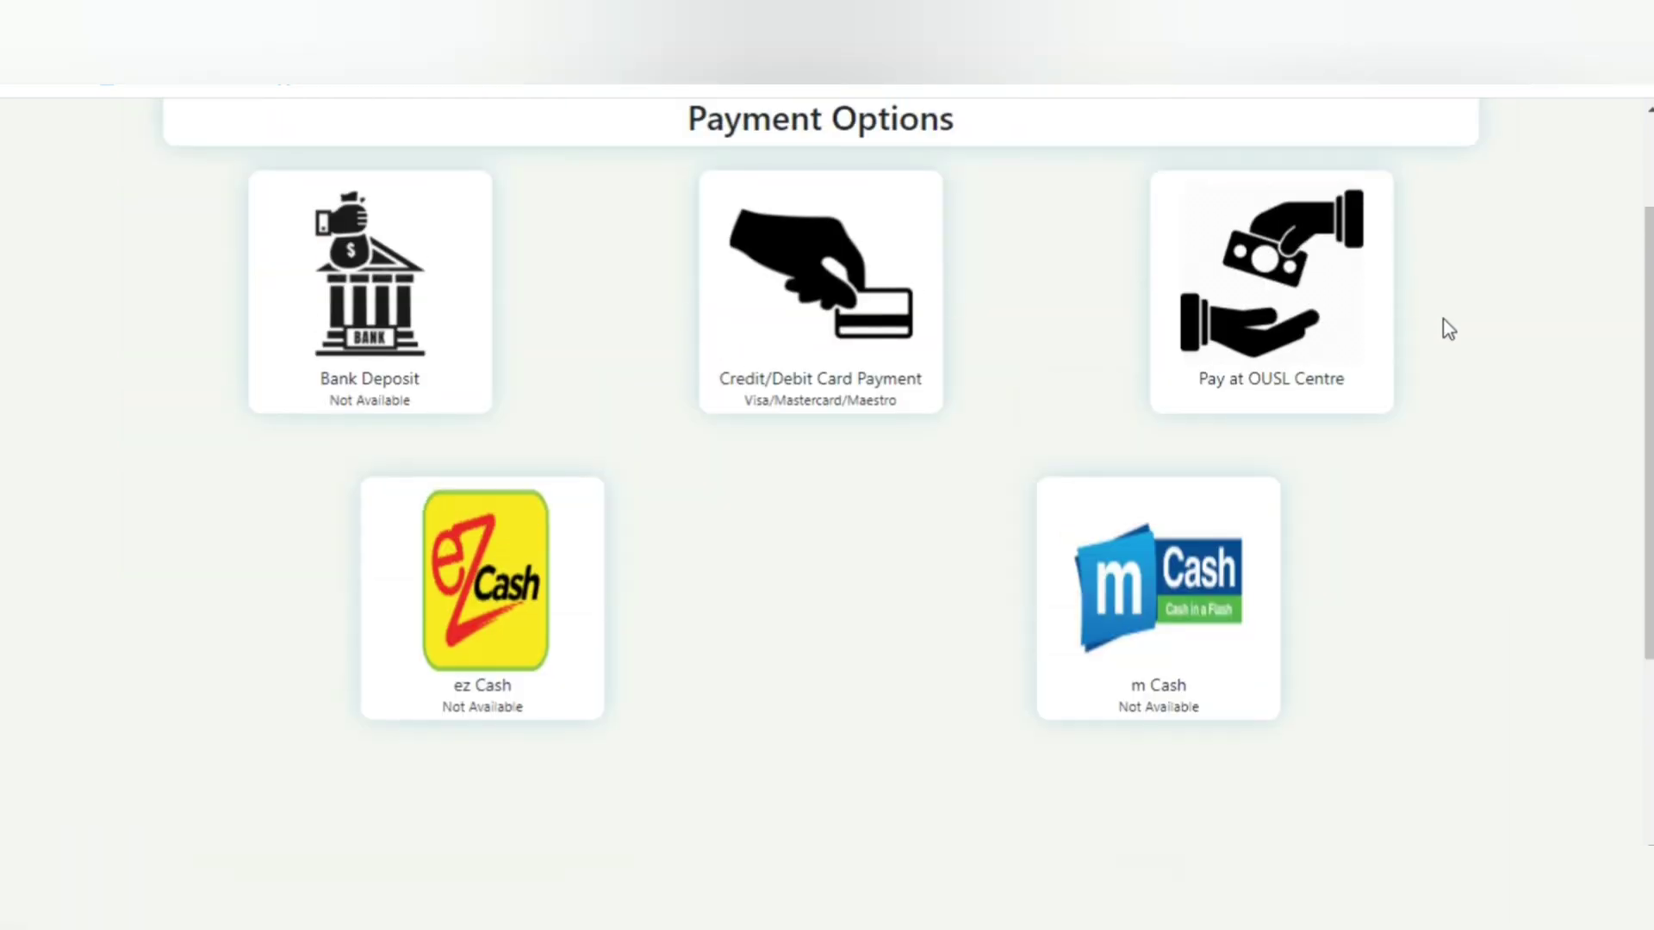
# - Review the available payment options and choose Credit/Debit Card Payment for the application fee
pyautogui.scroll(2, 1447, 327)
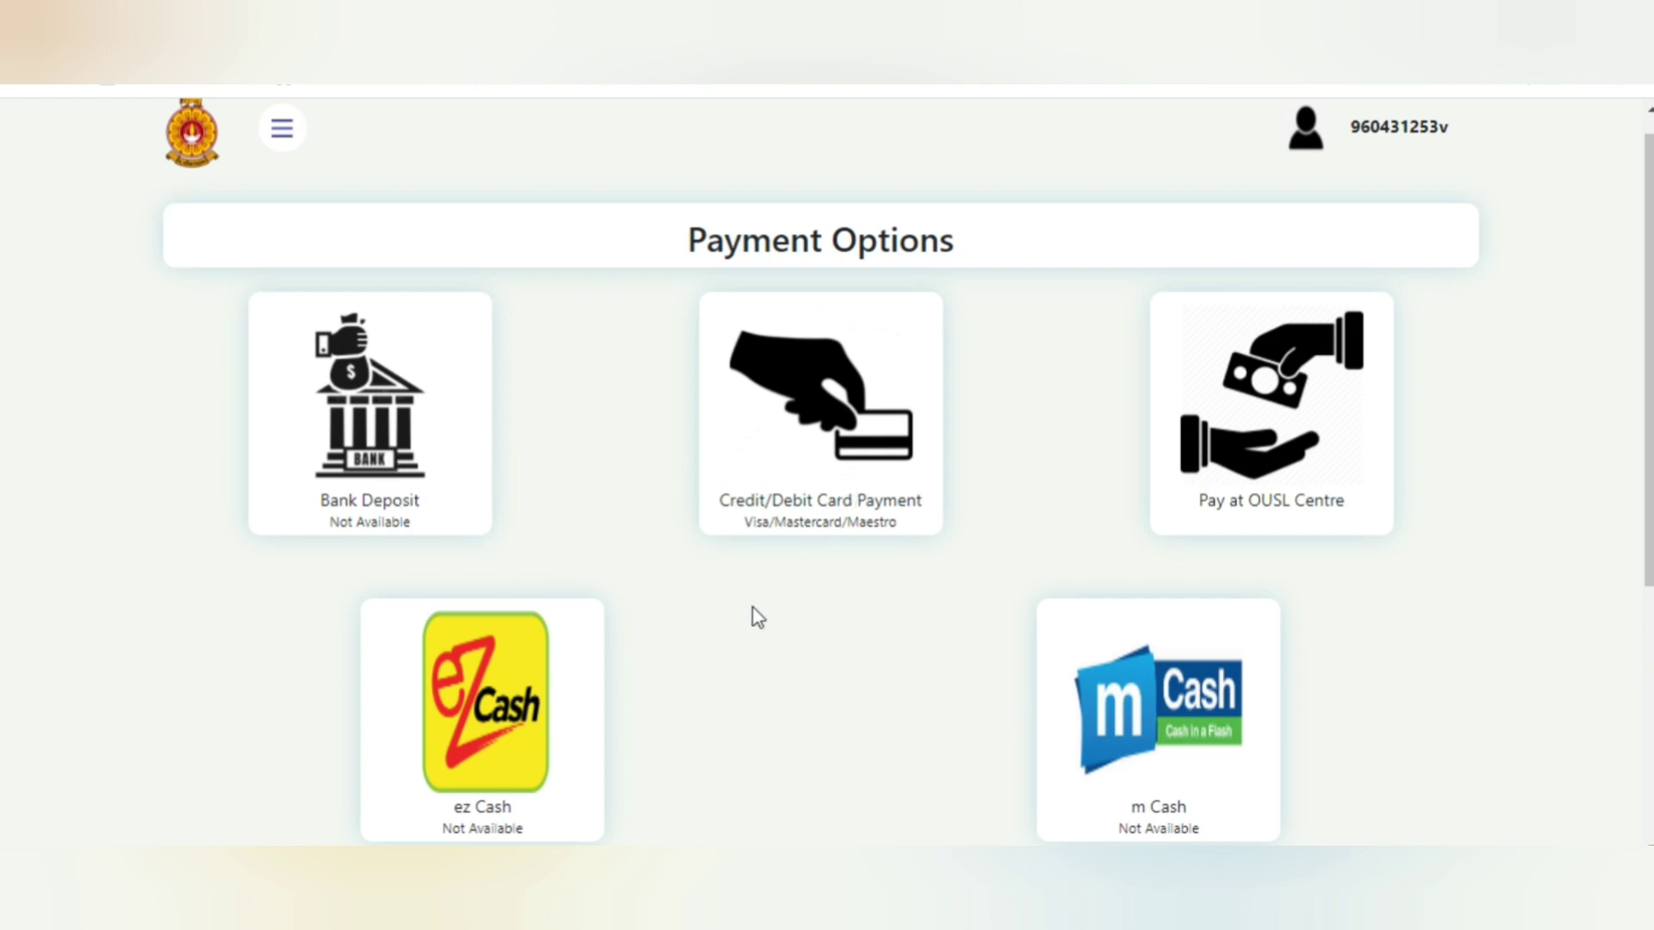
pyautogui.scroll(-1, 719, 635)
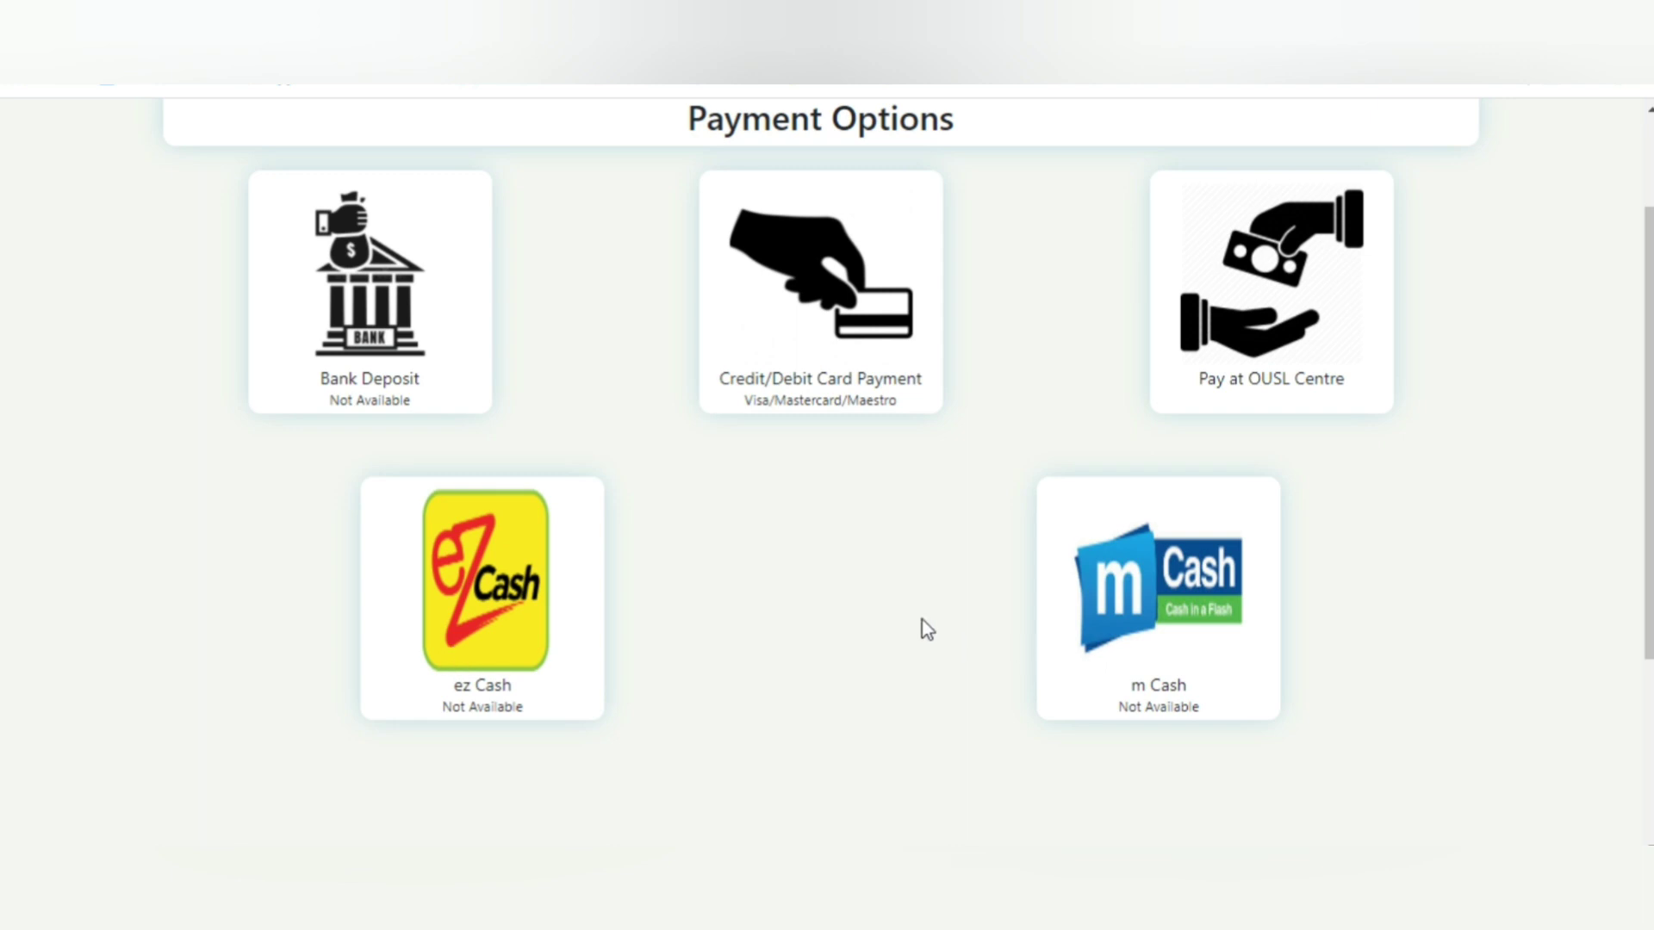
pyautogui.scroll(1, 911, 620)
pyautogui.scroll(1, 948, 552)
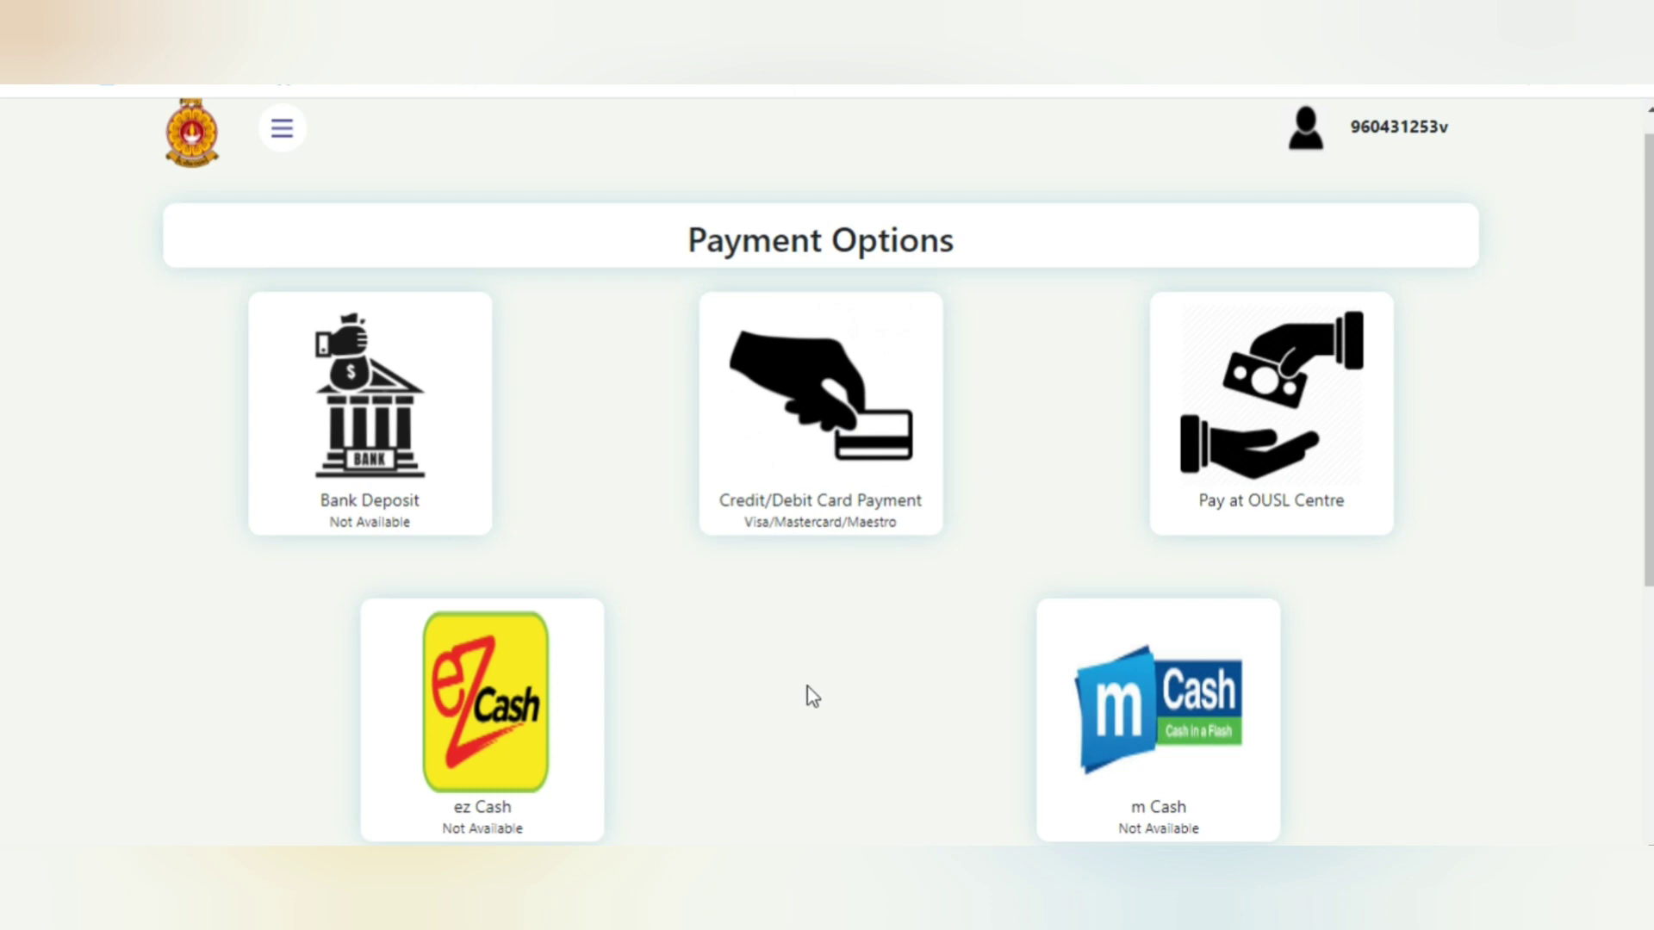
pyautogui.scroll(-1, 813, 696)
pyautogui.scroll(1, 813, 696)
pyautogui.click(861, 431)
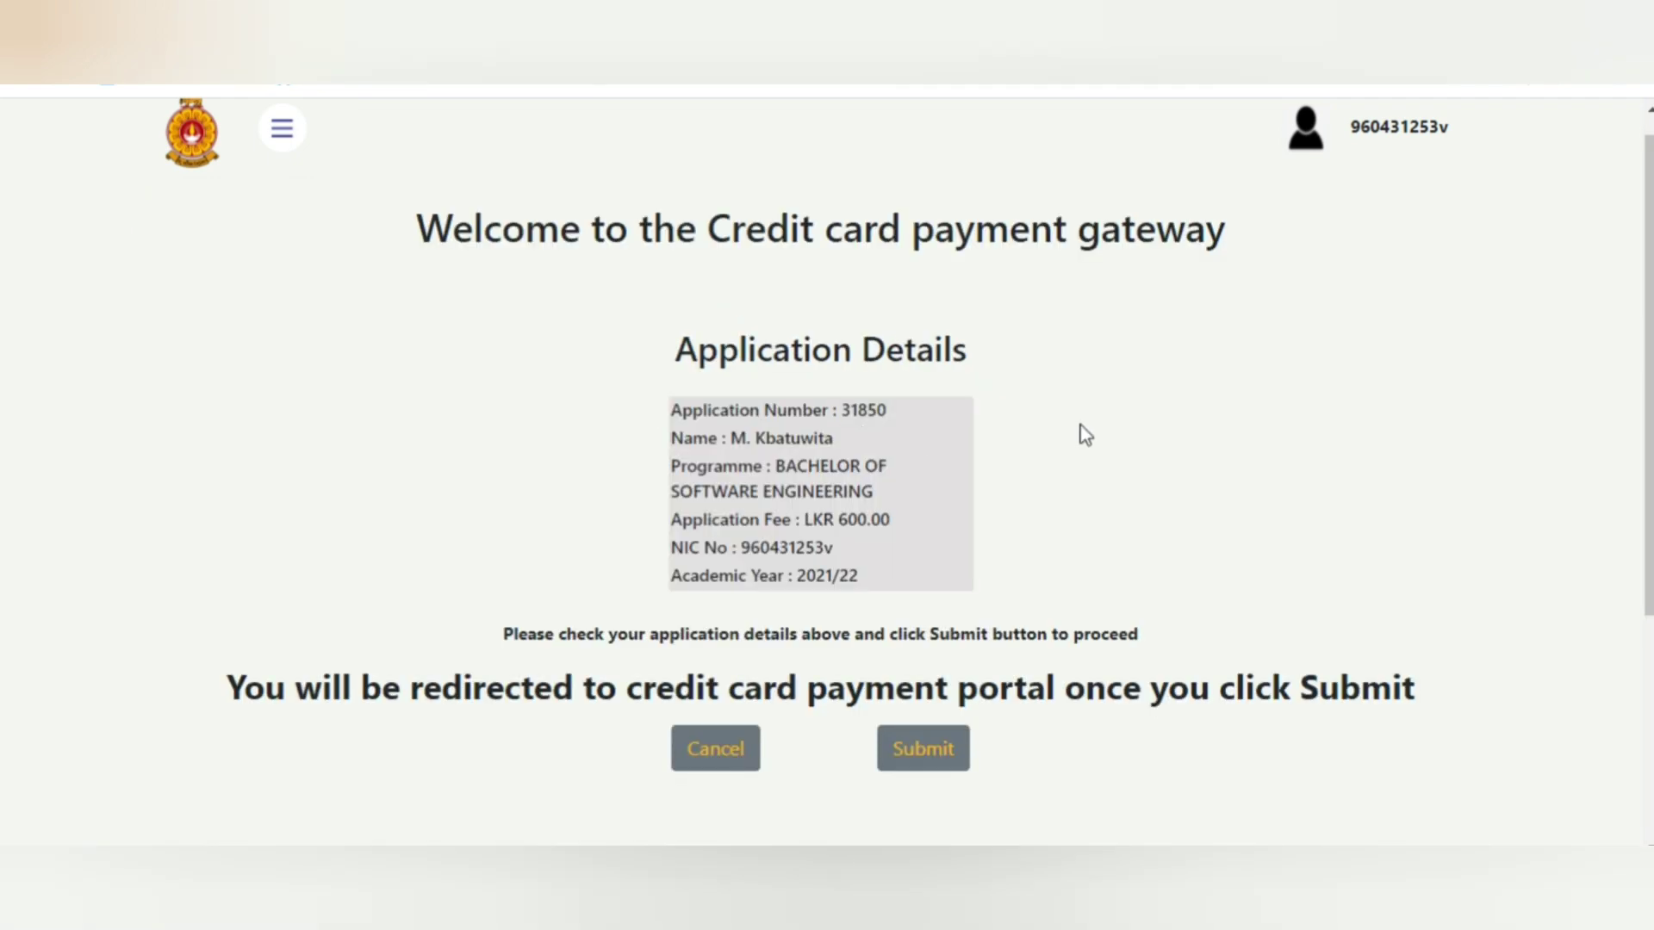
# - Check the application details and submit them to proceed to the credit card payment portal
pyautogui.scroll(-1, 1079, 432)
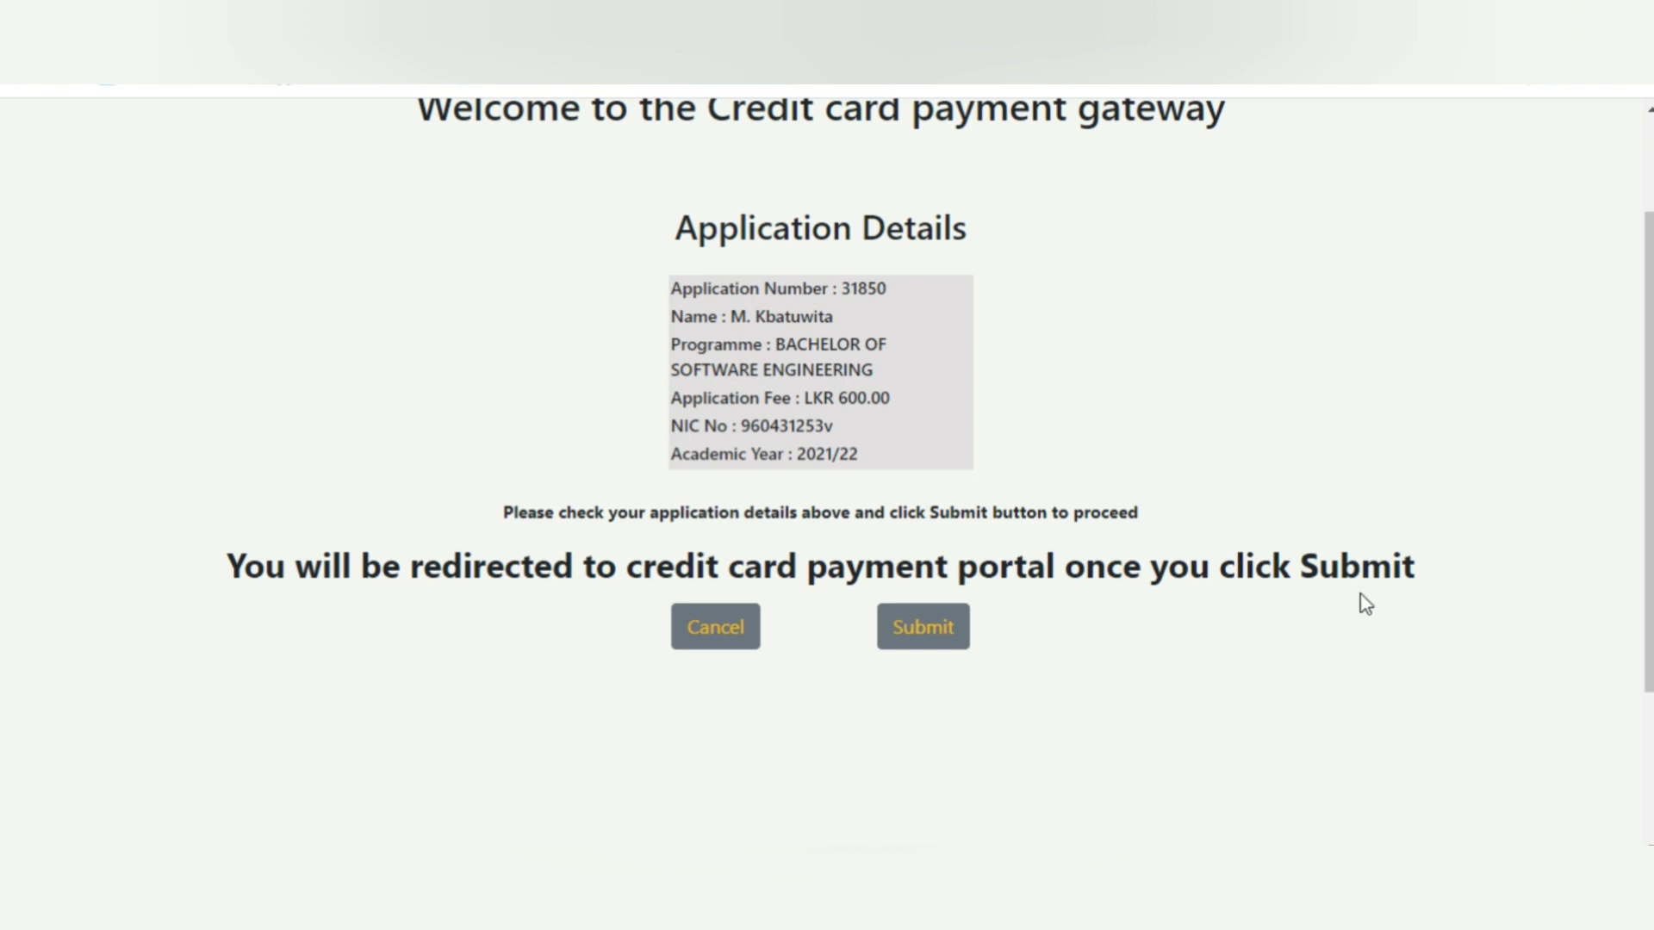
pyautogui.scroll(2, 1365, 603)
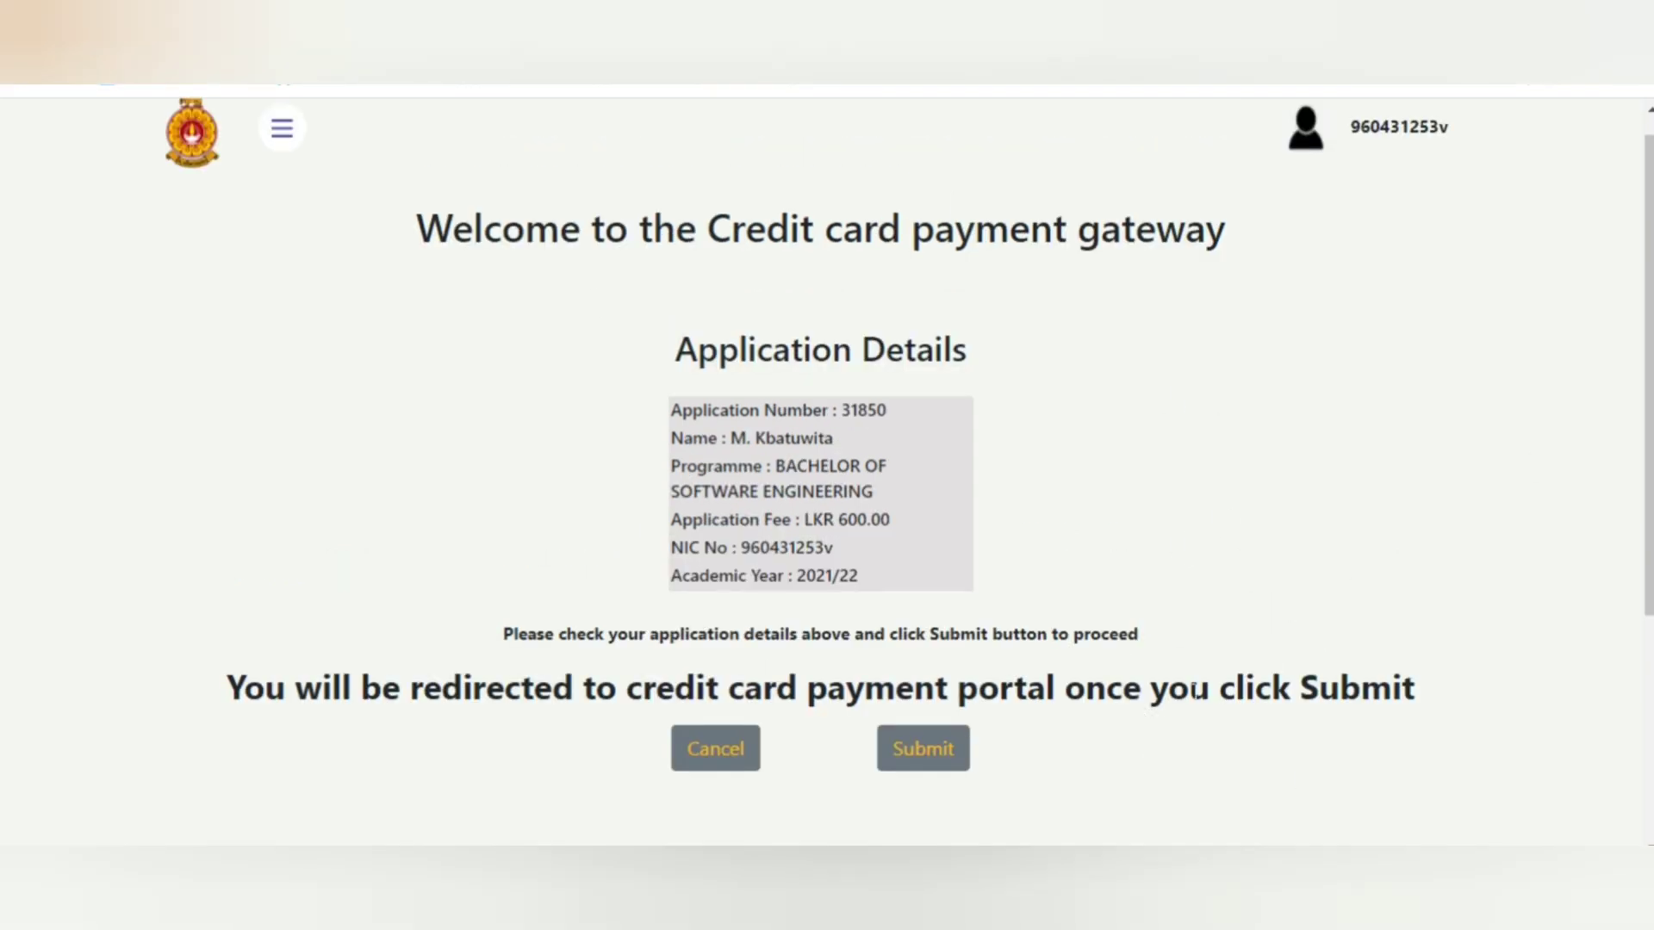
pyautogui.scroll(-2, 1193, 693)
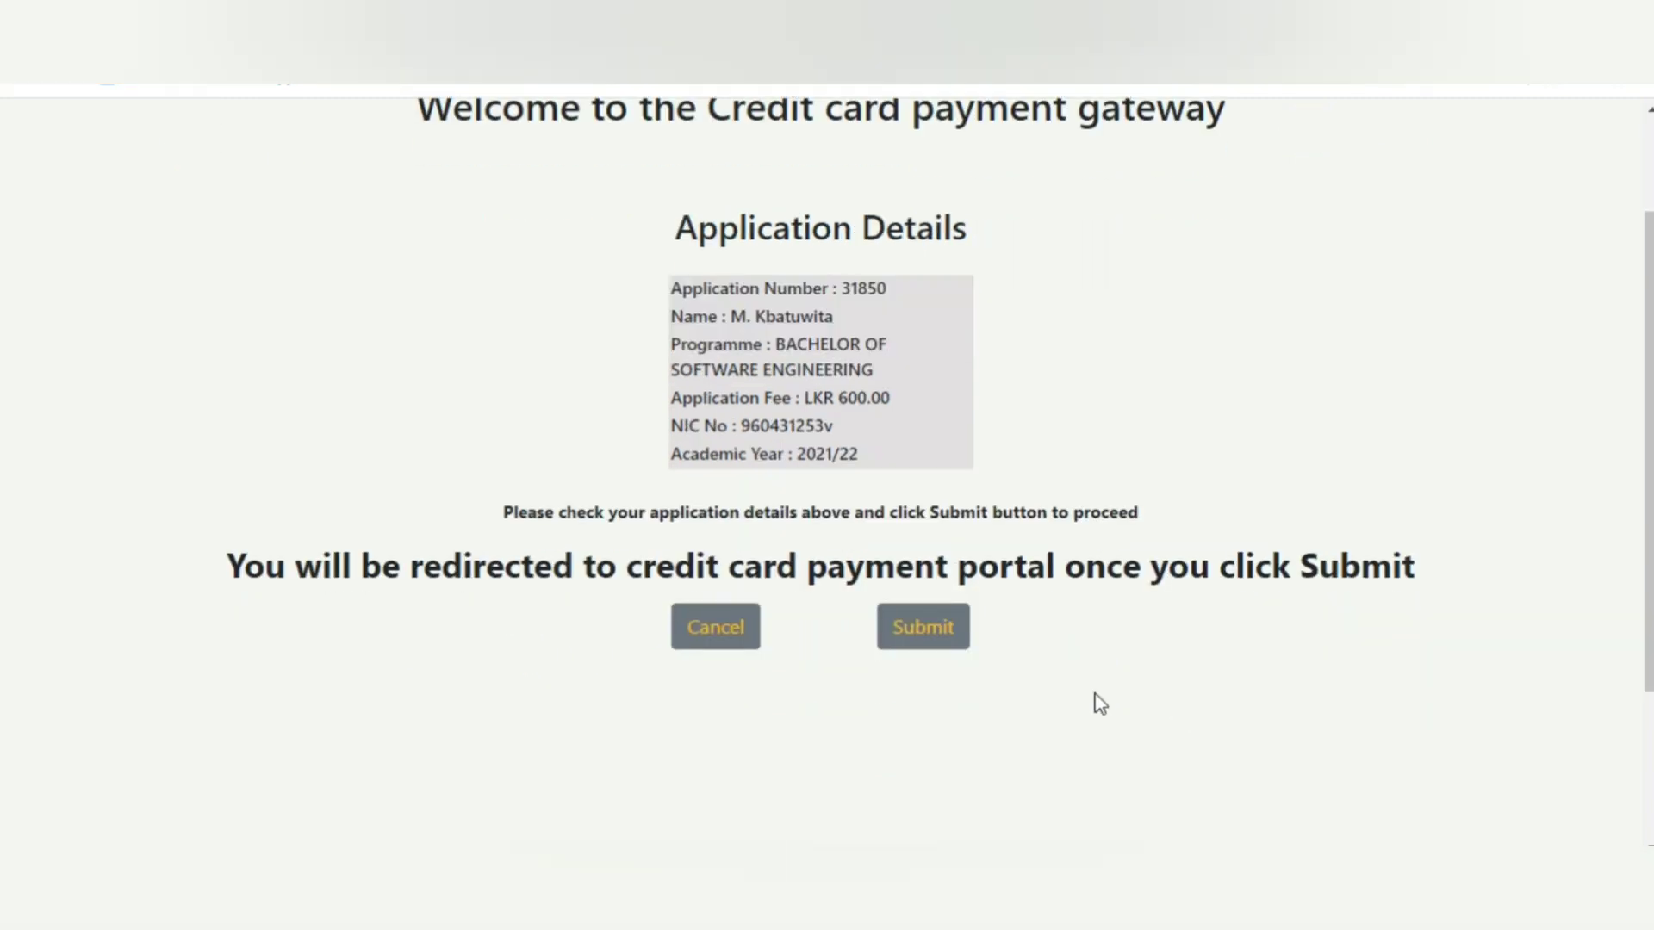
pyautogui.click(937, 648)
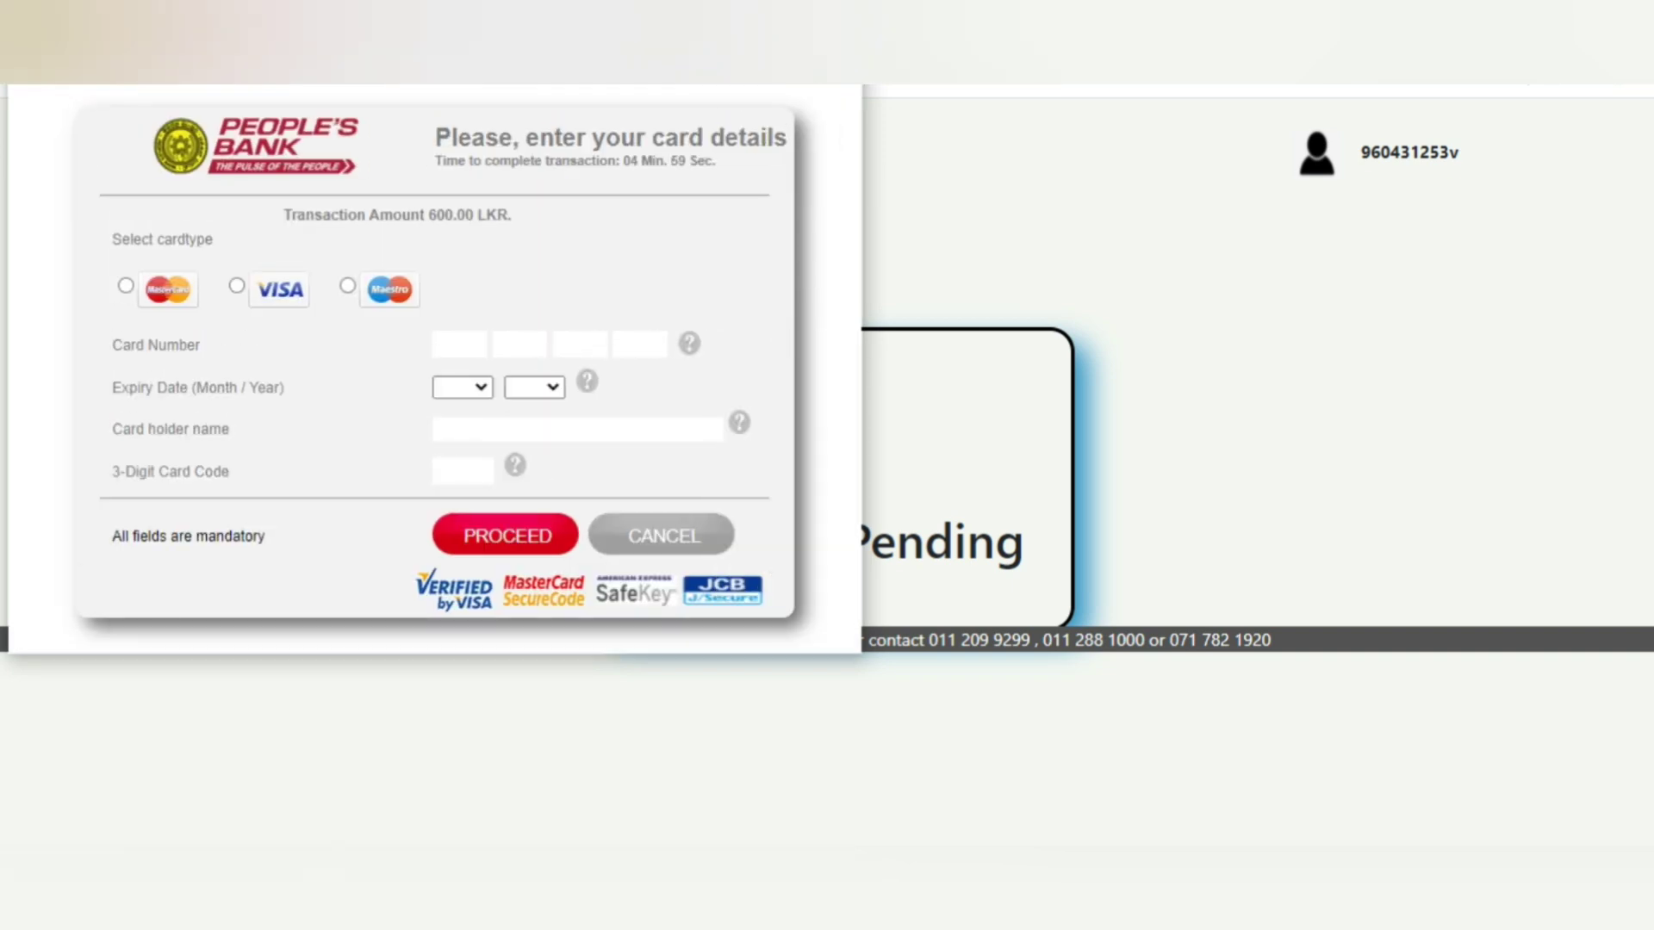
# - Close the bank's card details window without paying and display the student portal's navigation options
pyautogui.click(812, 78)
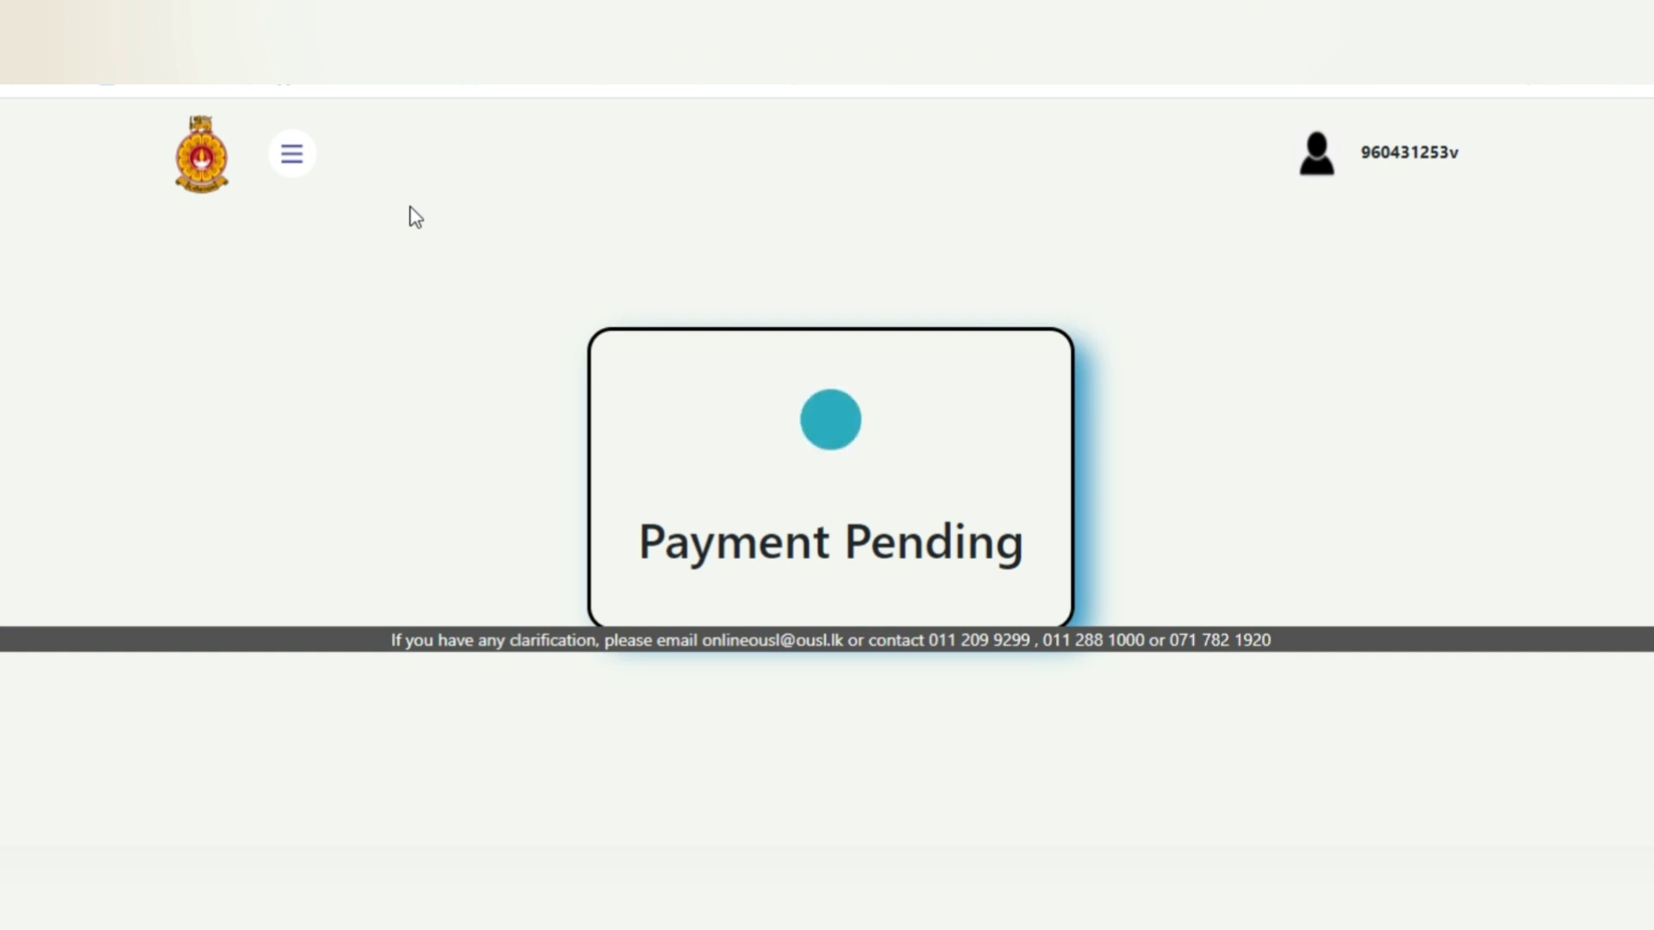
pyautogui.click(292, 155)
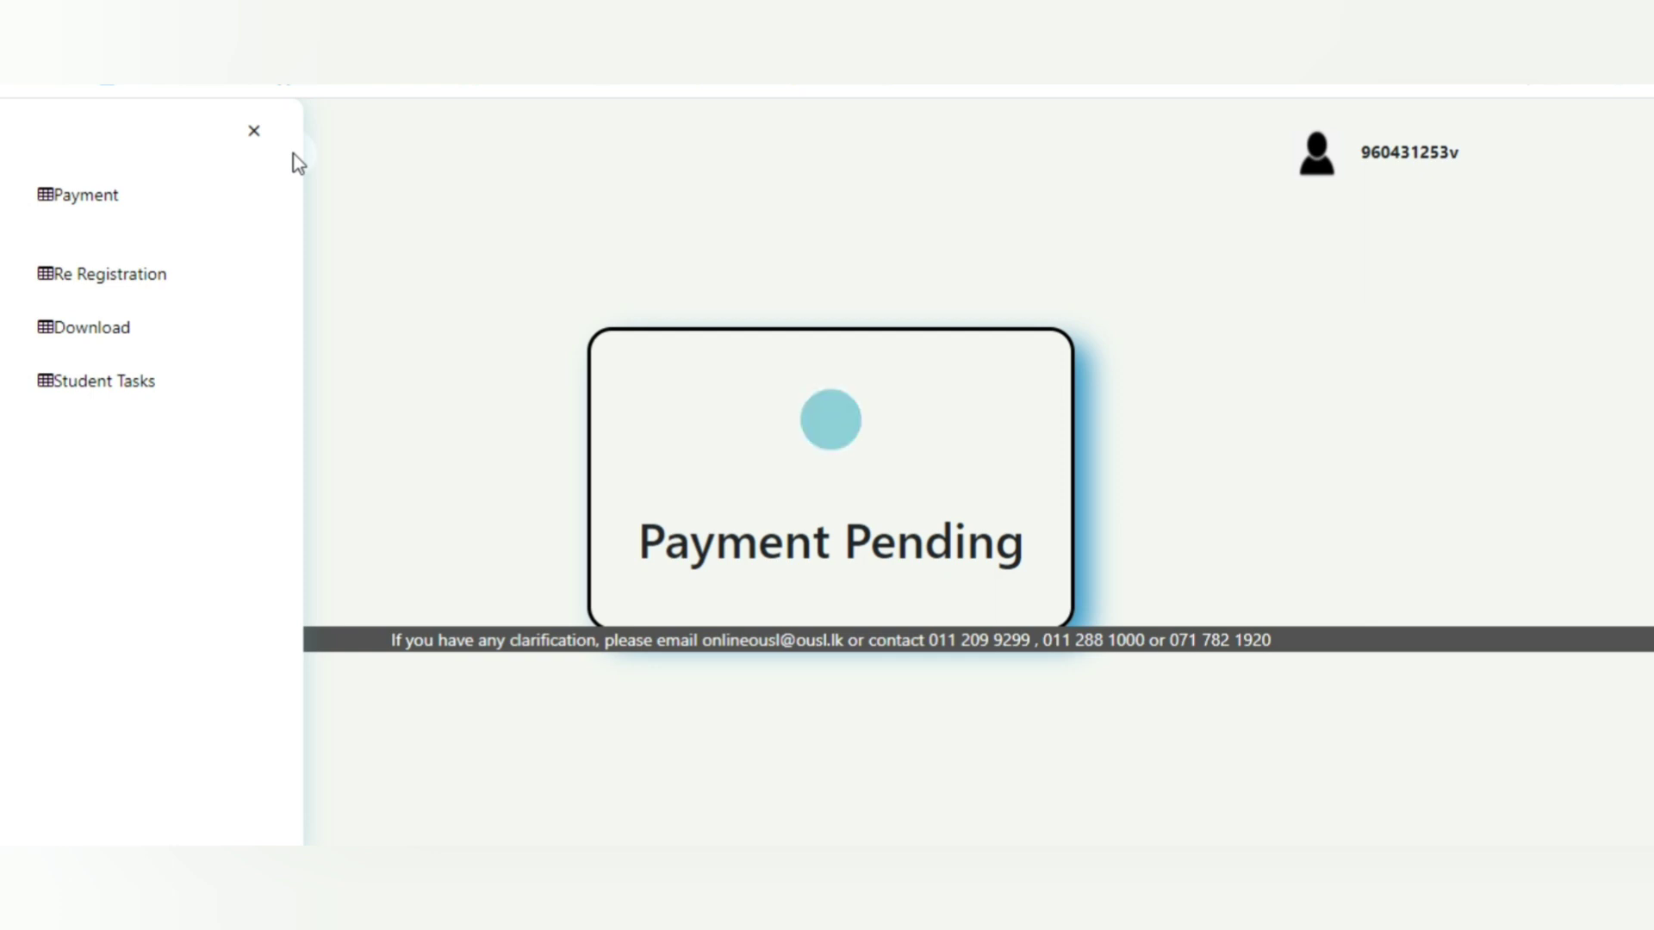
pyautogui.click(295, 159)
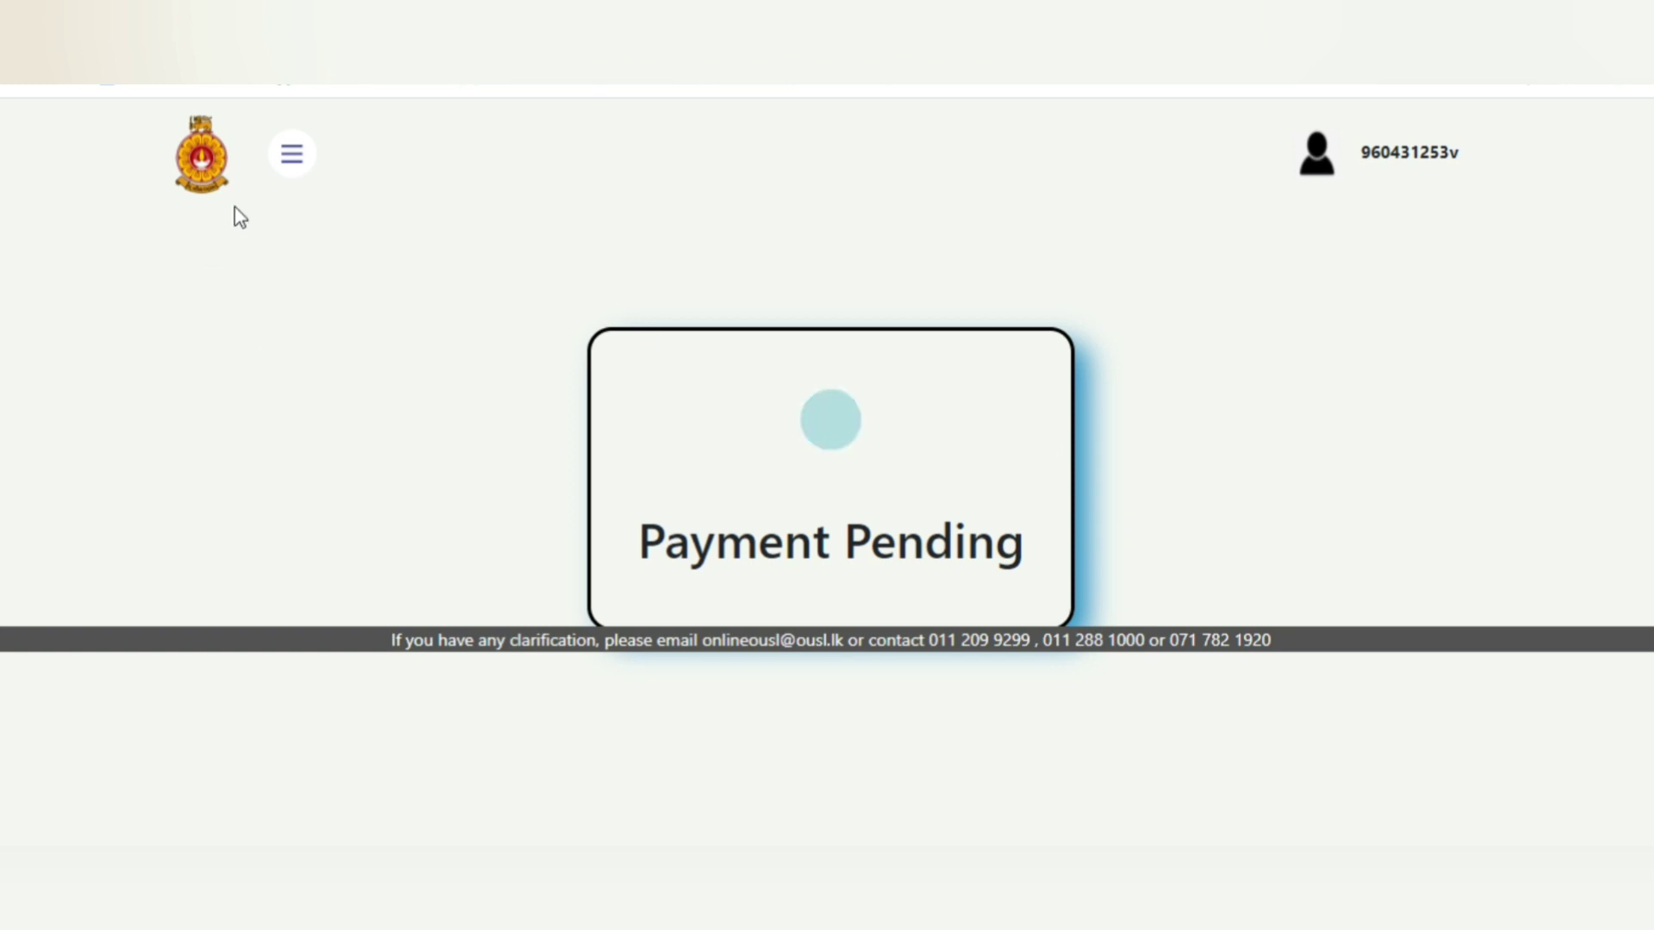
pyautogui.click(291, 162)
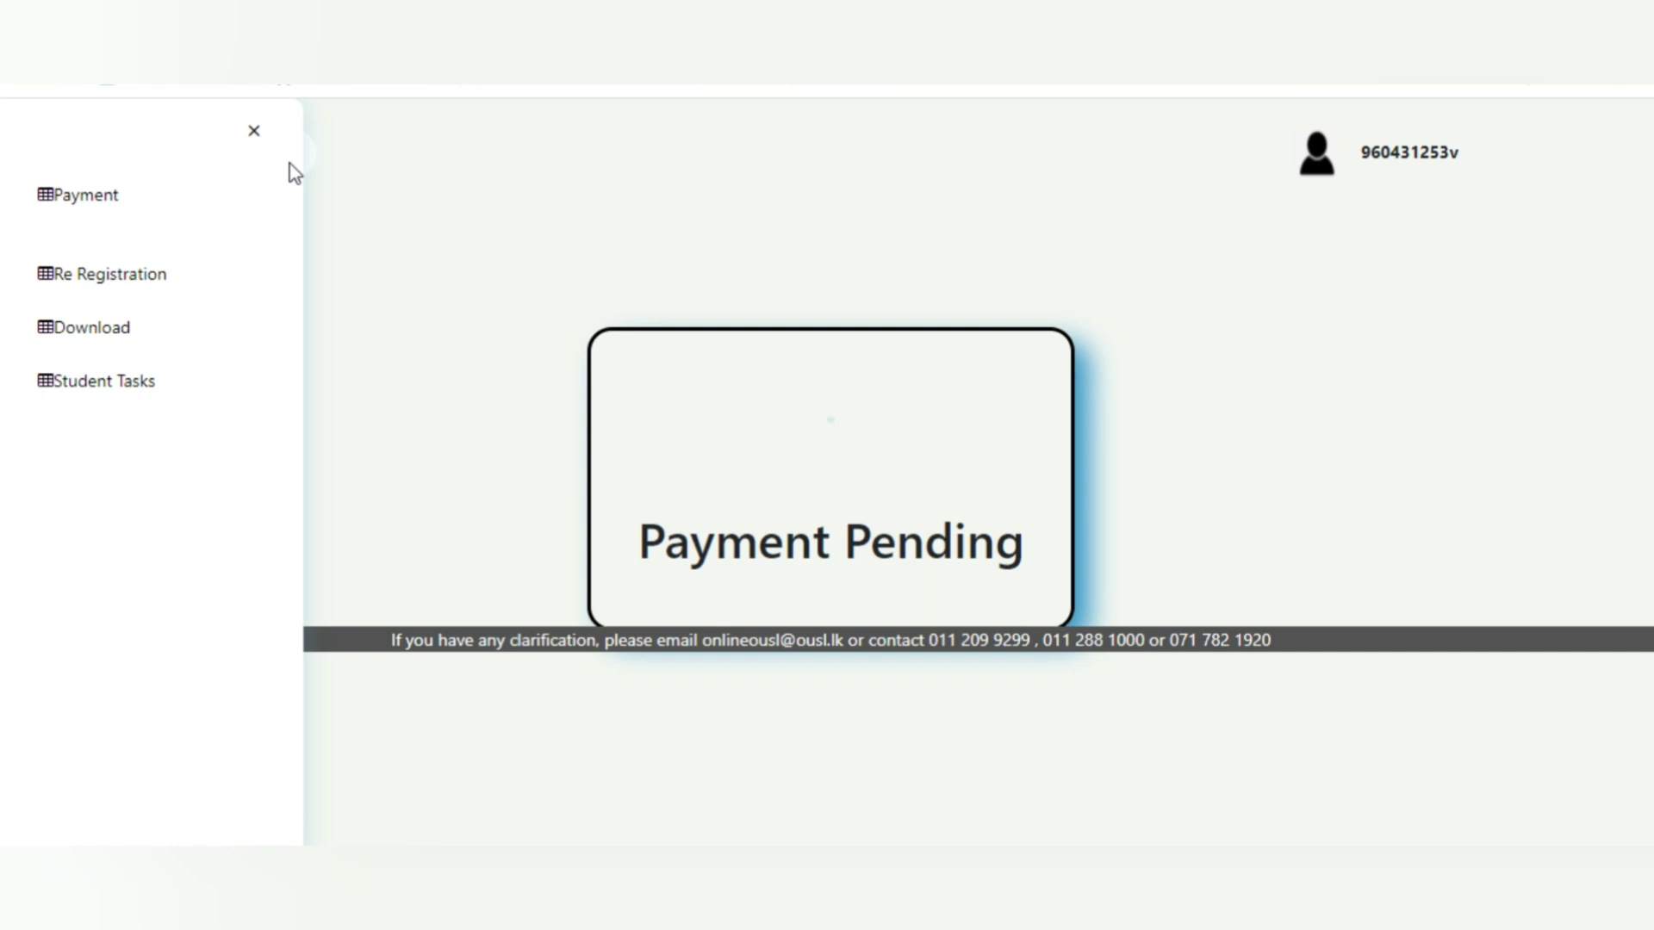
pyautogui.click(293, 166)
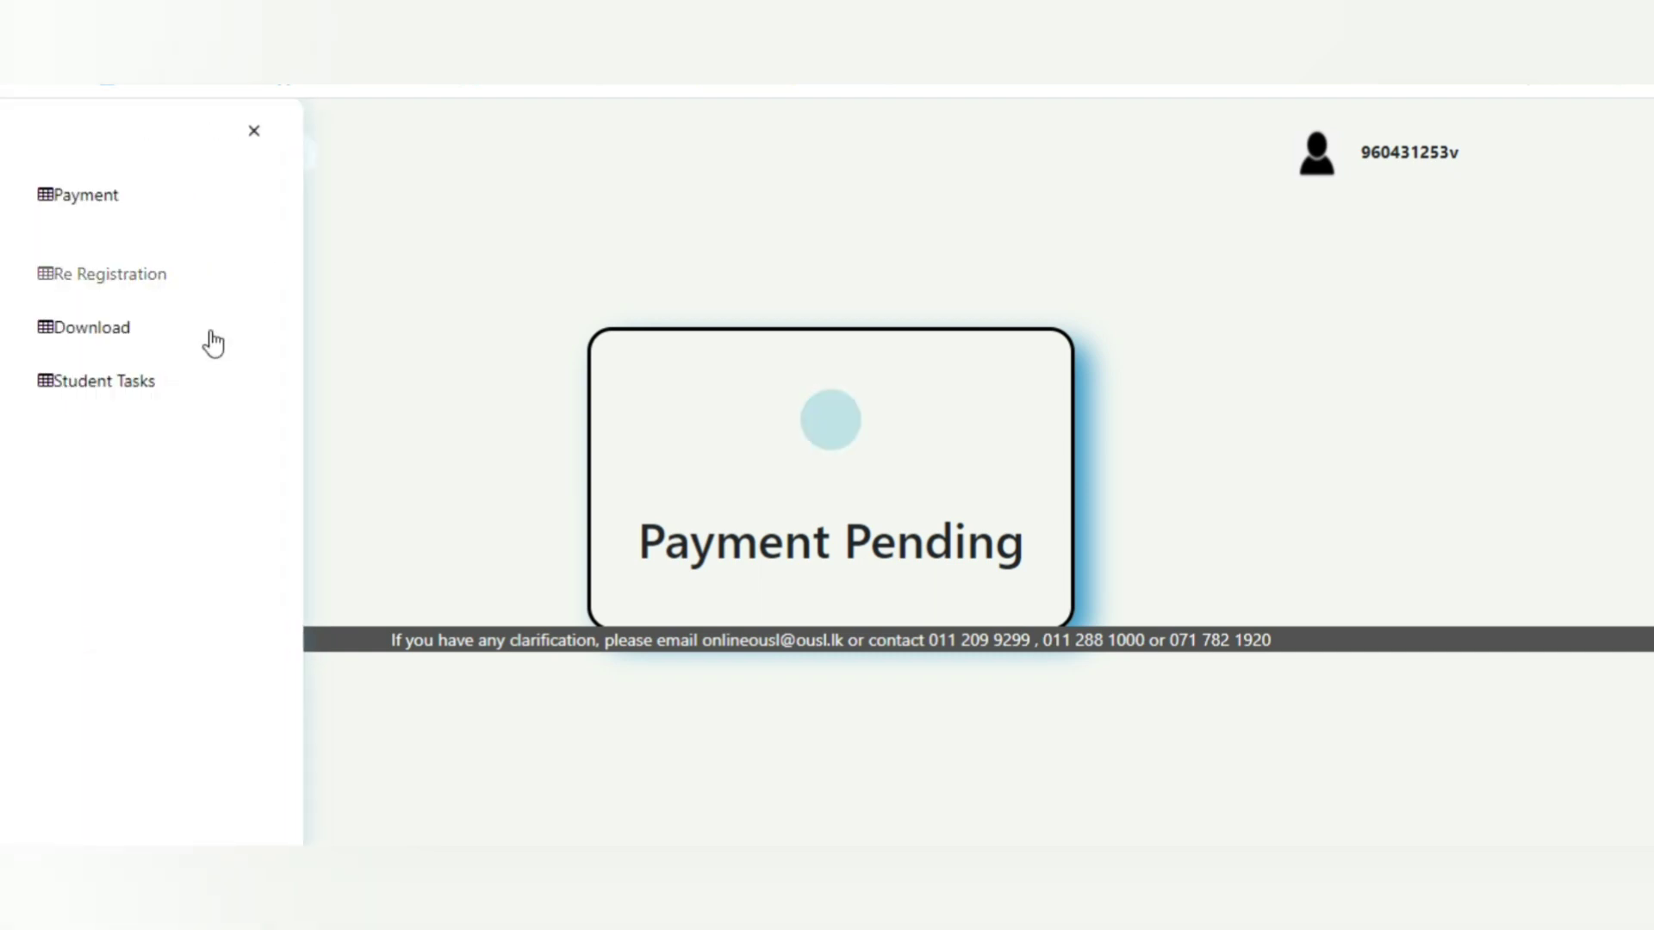